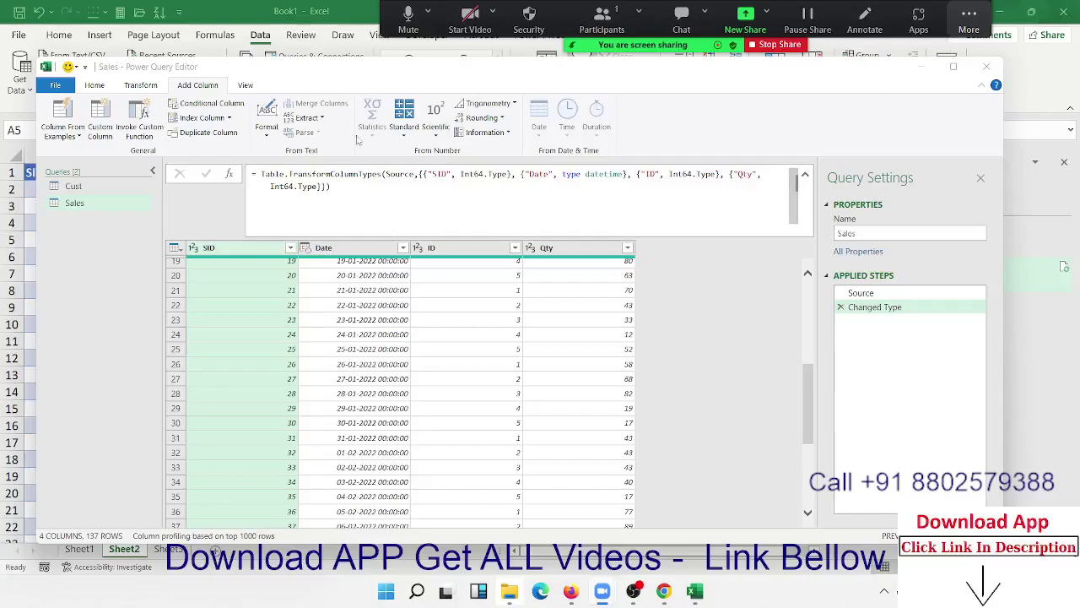
# Step: Inspect the Date and Qty values in the first rows of the Sales table
pyautogui.click(223, 87)
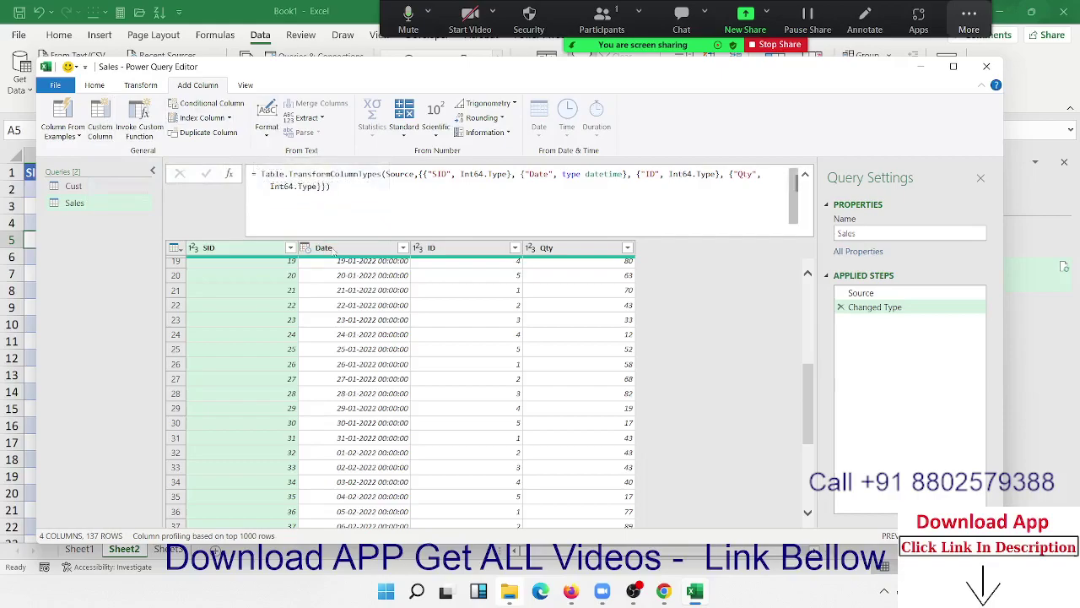
pyautogui.click(355, 279)
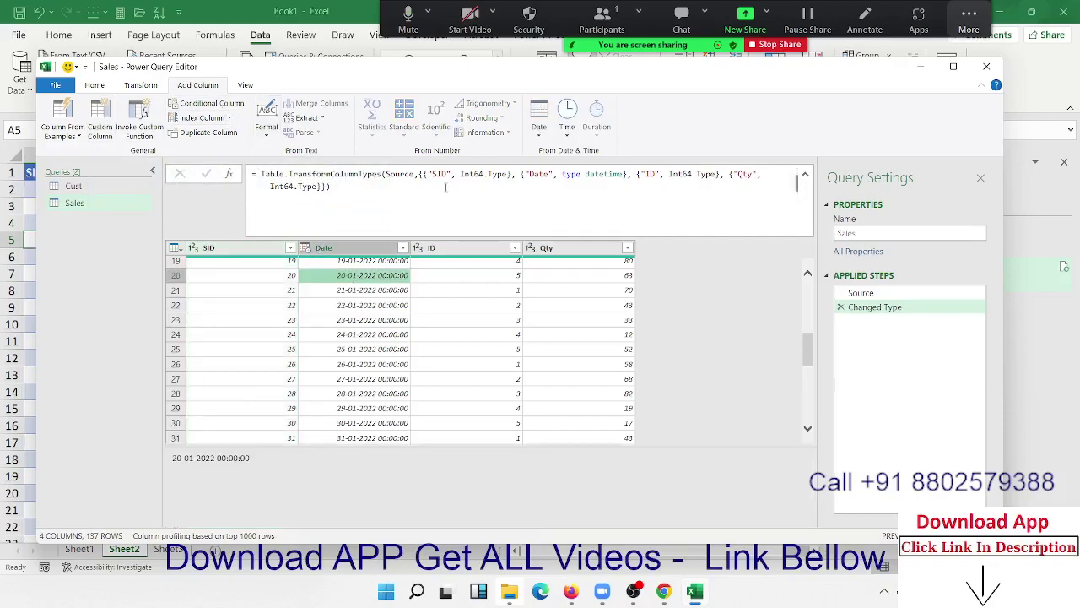
pyautogui.click(571, 290)
pyautogui.click(569, 273)
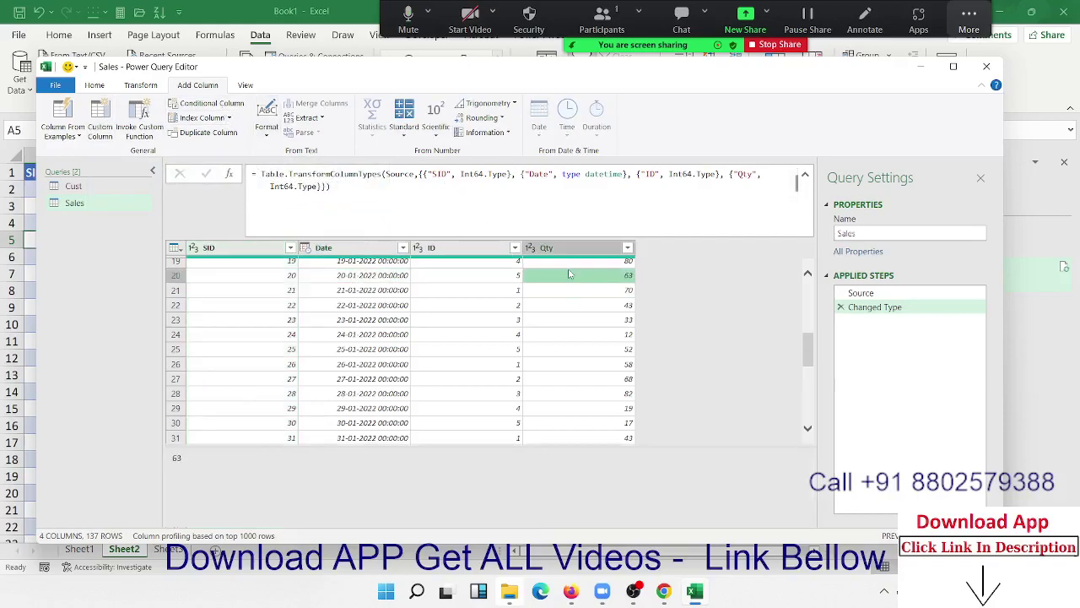
pyautogui.scroll(6, 570, 273)
pyautogui.click(580, 268)
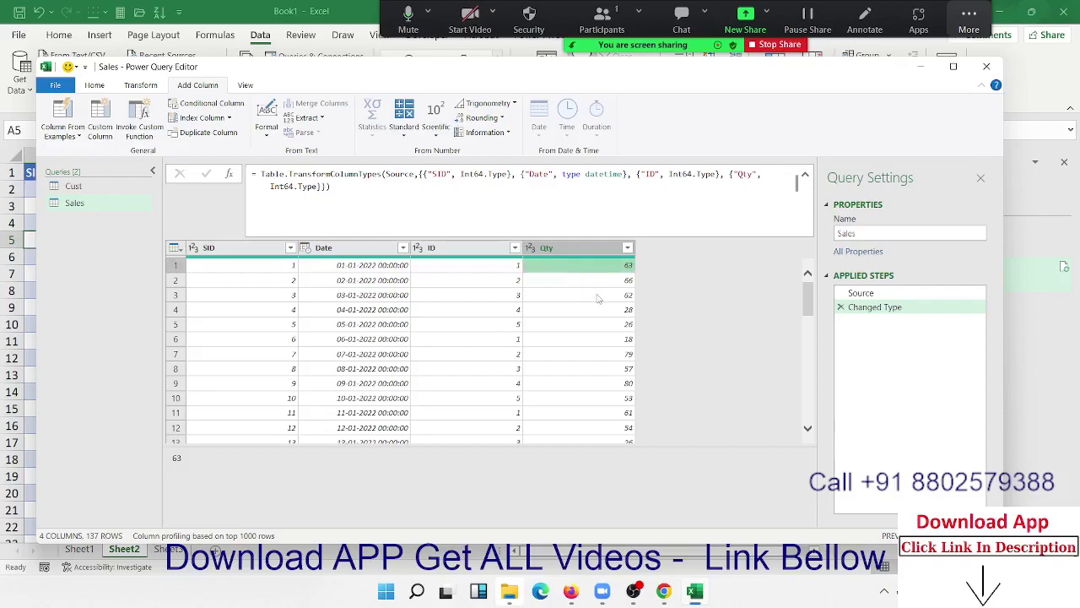
pyautogui.click(597, 295)
pyautogui.click(601, 310)
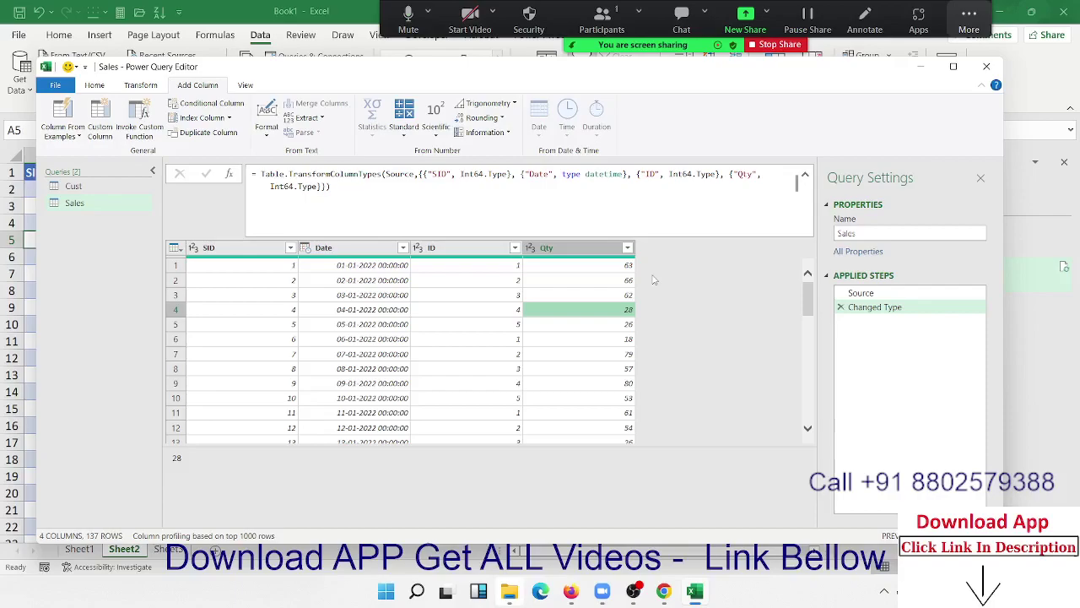
pyautogui.click(620, 282)
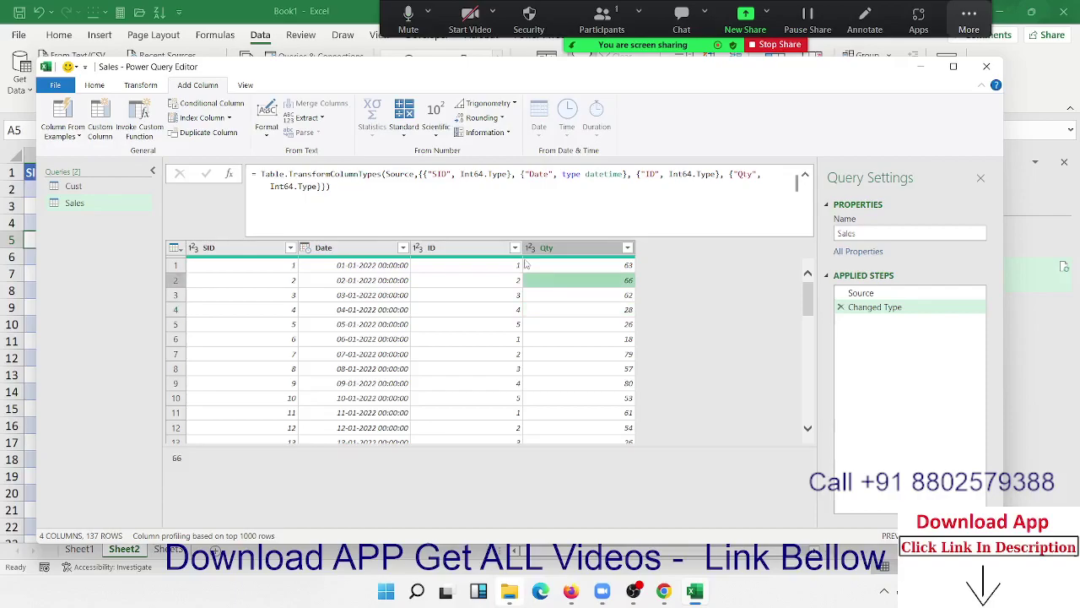
# Step: Add conditional column Inc: if Qty is greater than 50 then 5000, else 0
pyautogui.click(210, 105)
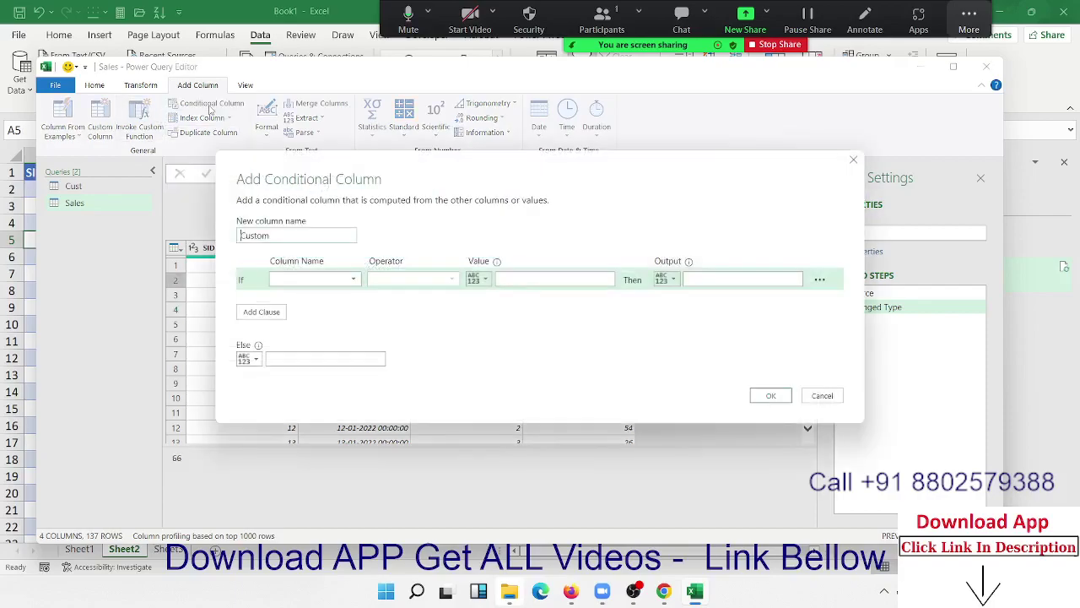
pyautogui.doubleClick(275, 237)
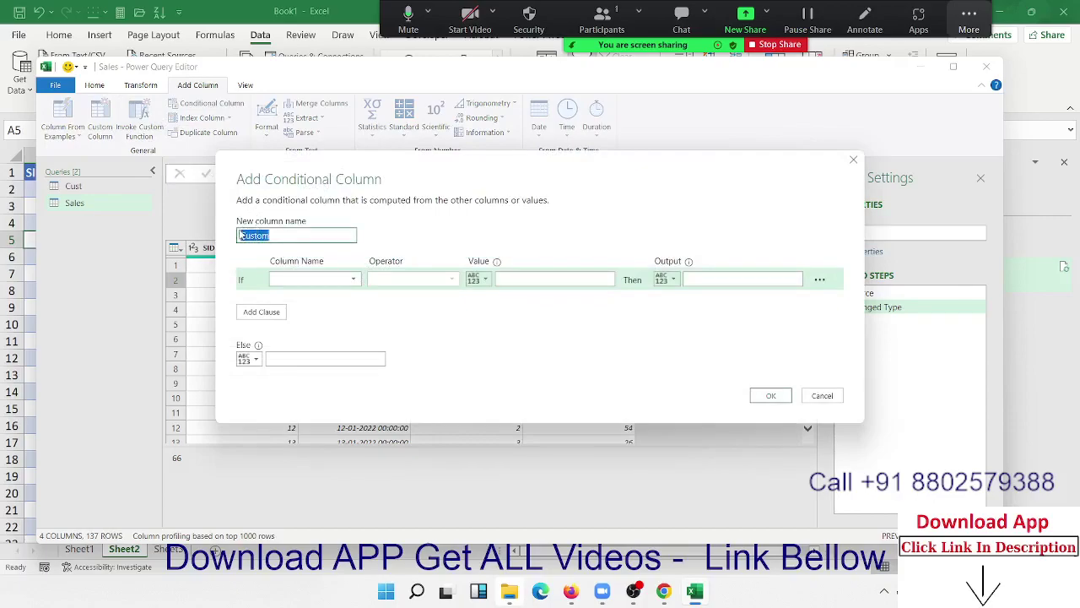
pyautogui.press('BackSpace')
pyautogui.write('Inc')
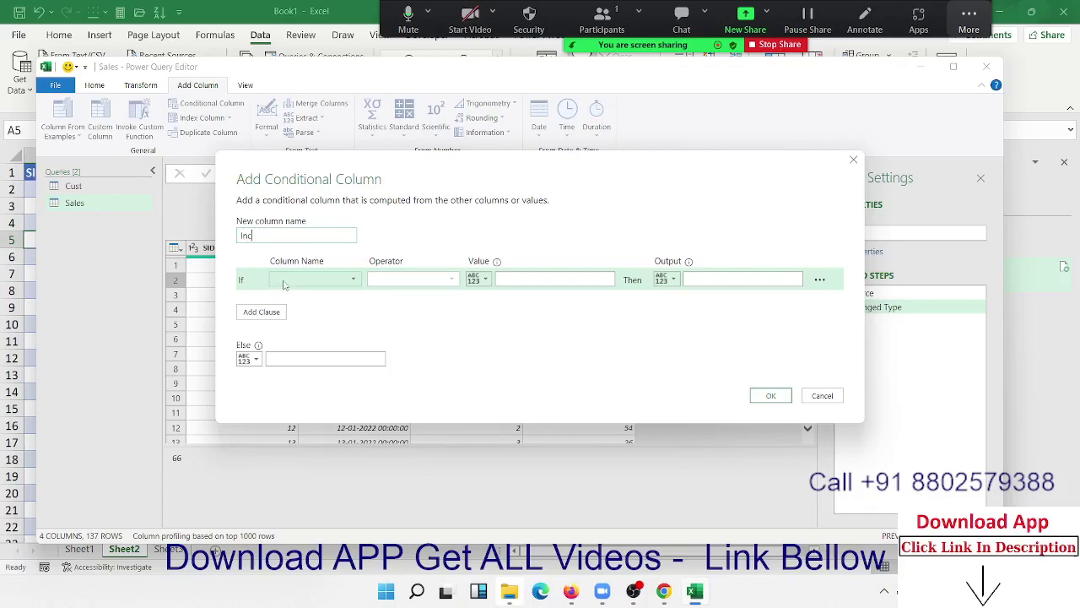
pyautogui.click(285, 282)
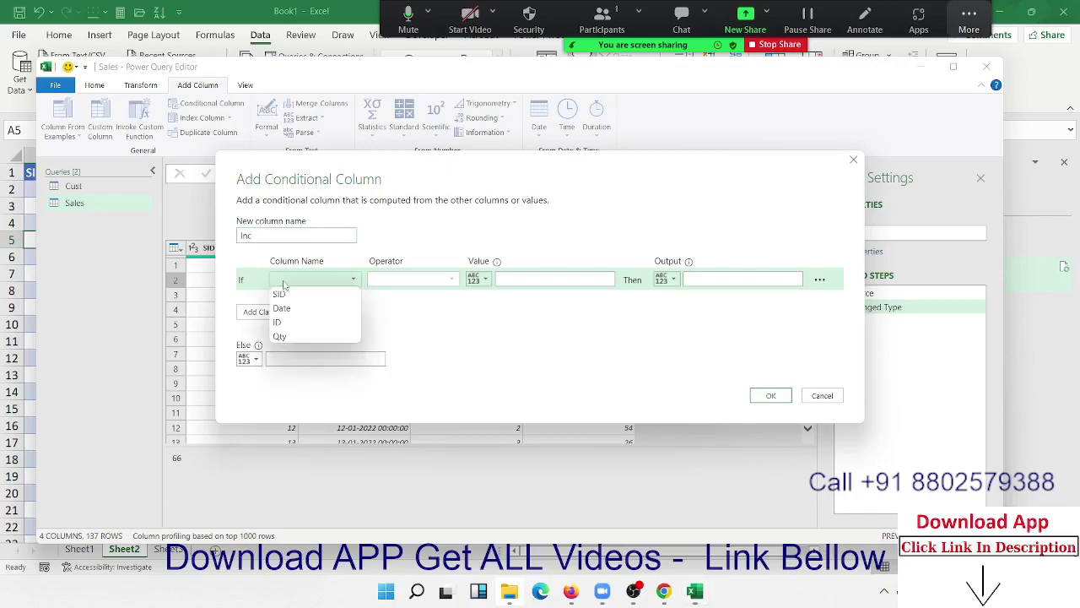
pyautogui.click(301, 336)
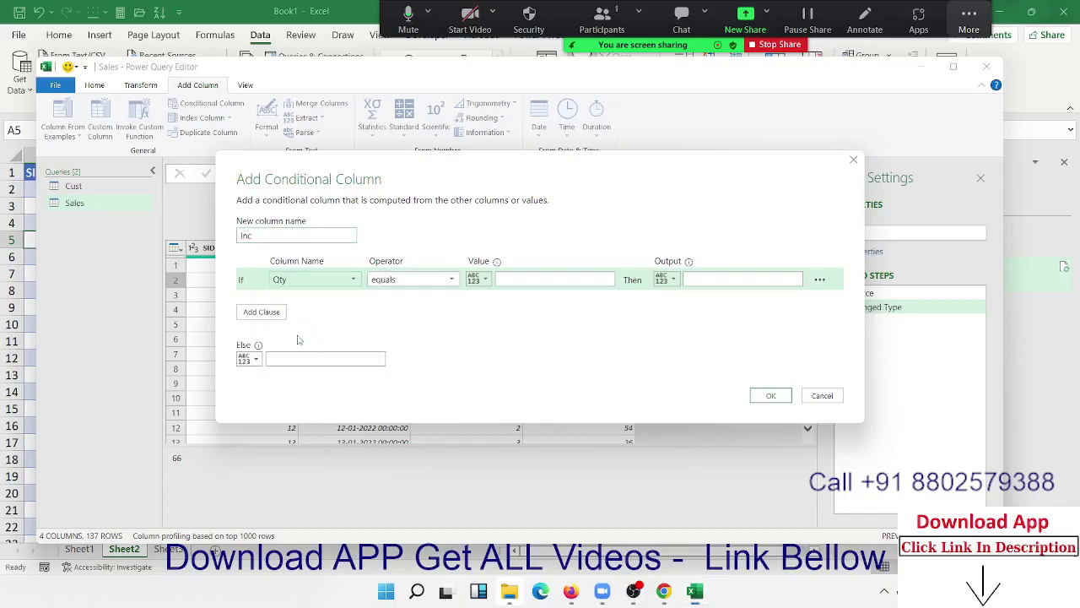
pyautogui.click(414, 284)
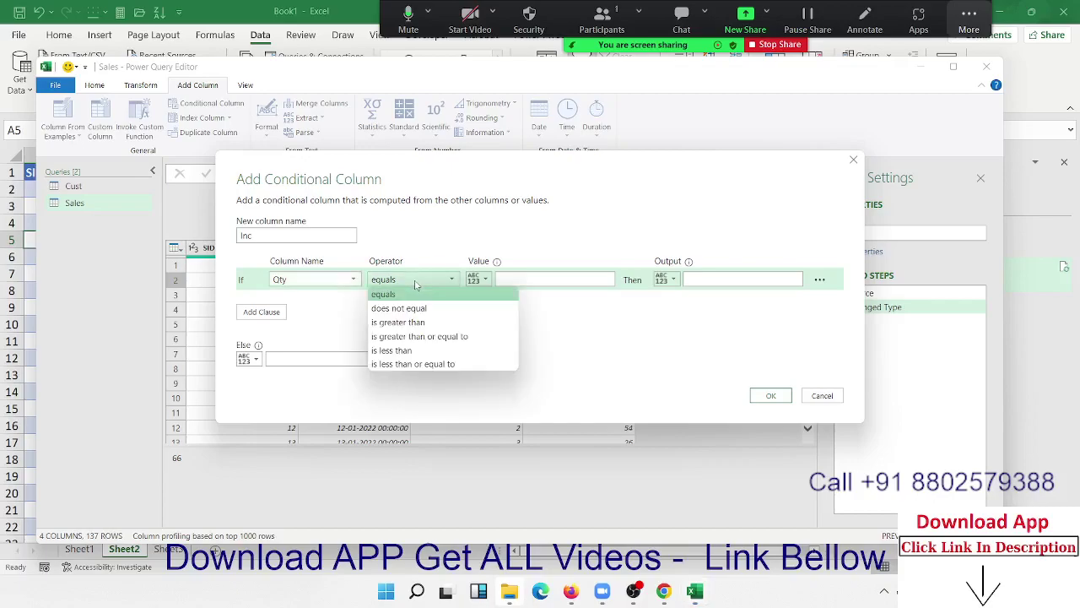
pyautogui.click(422, 325)
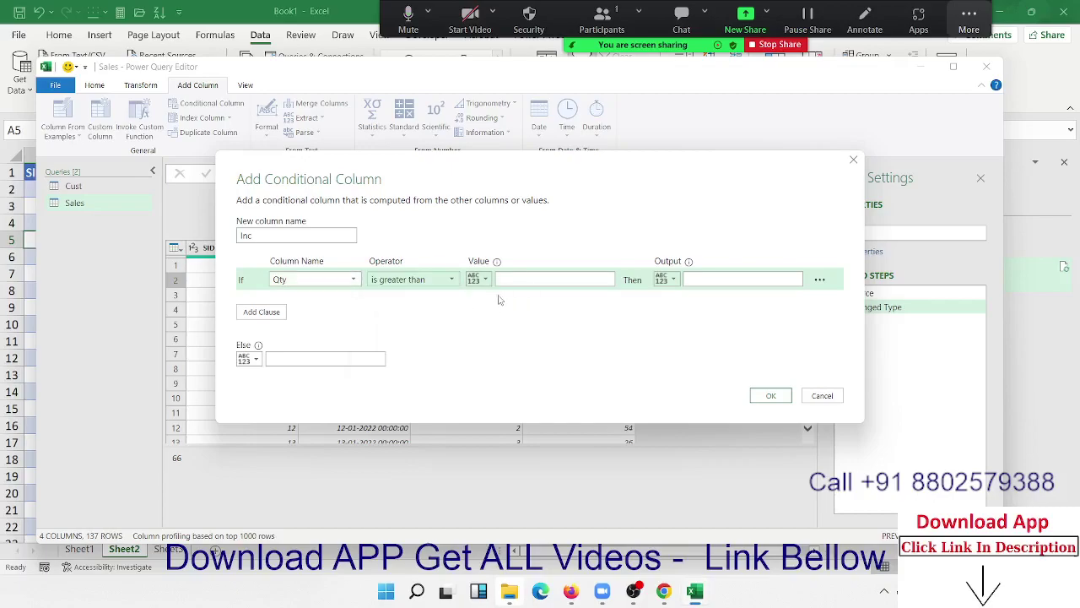
pyautogui.click(509, 279)
pyautogui.write('50')
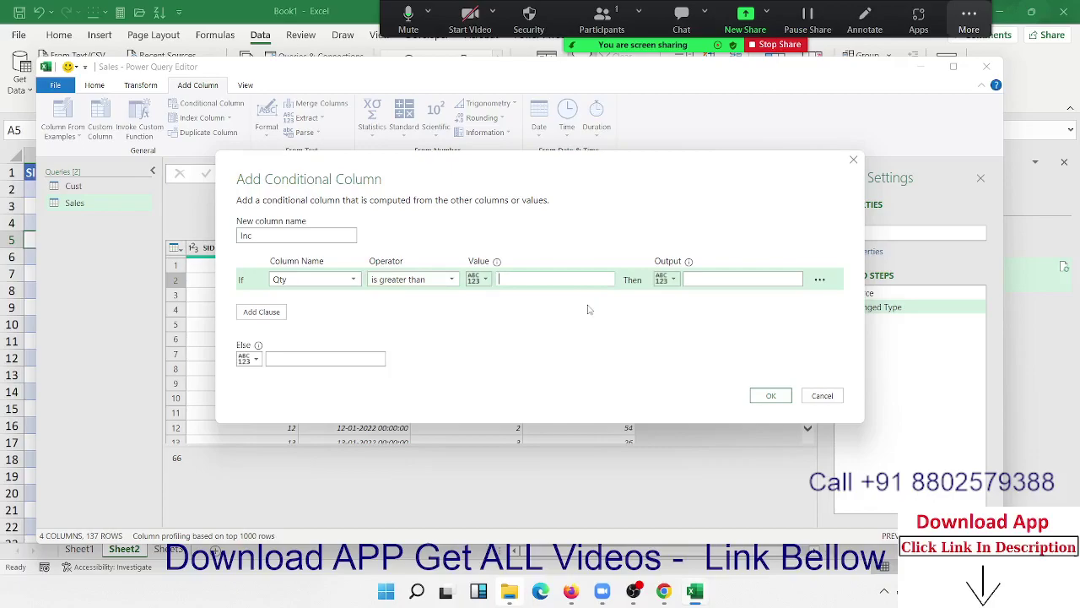
pyautogui.click(752, 279)
pyautogui.click(270, 359)
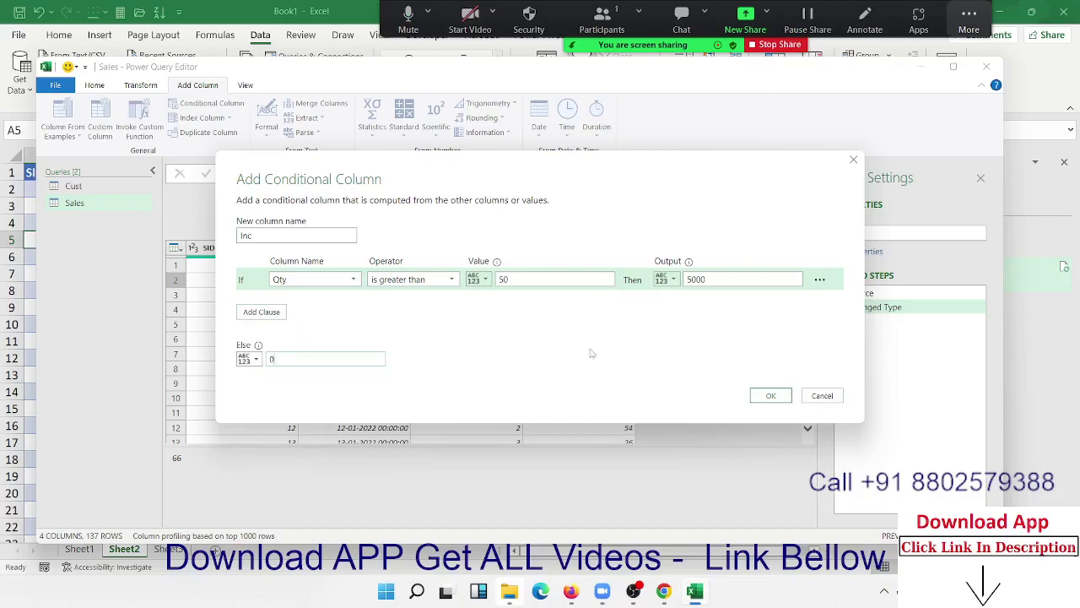
pyautogui.click(770, 396)
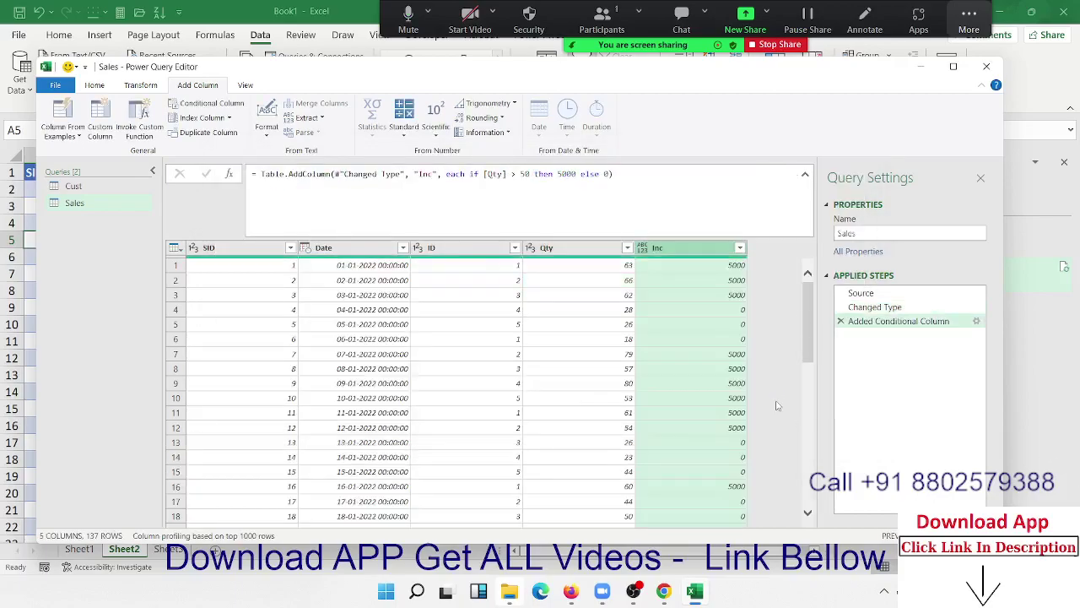
pyautogui.click(713, 280)
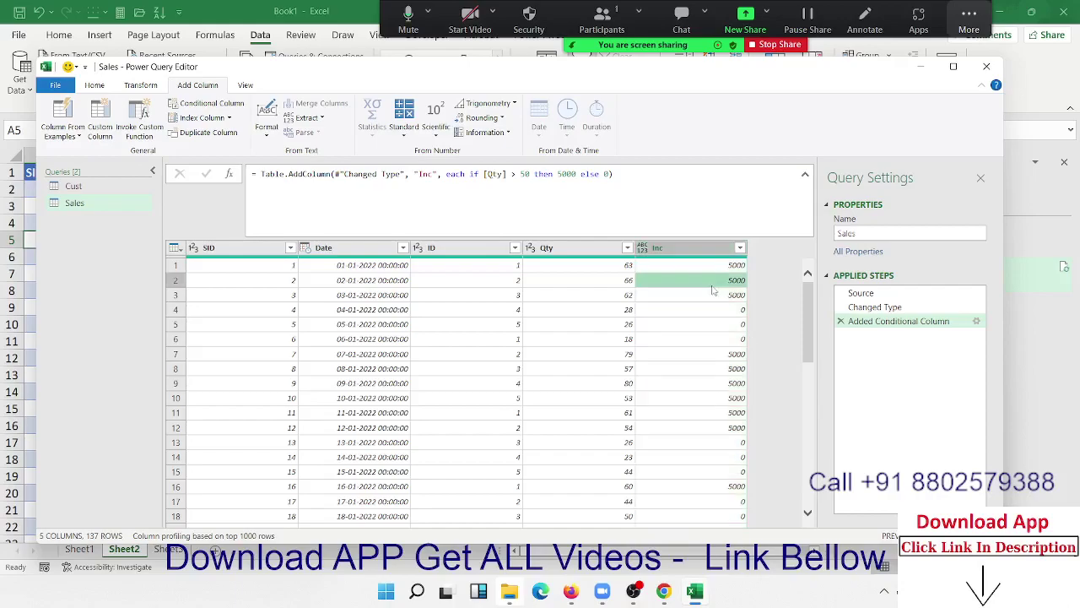
pyautogui.scroll(-10, 688, 396)
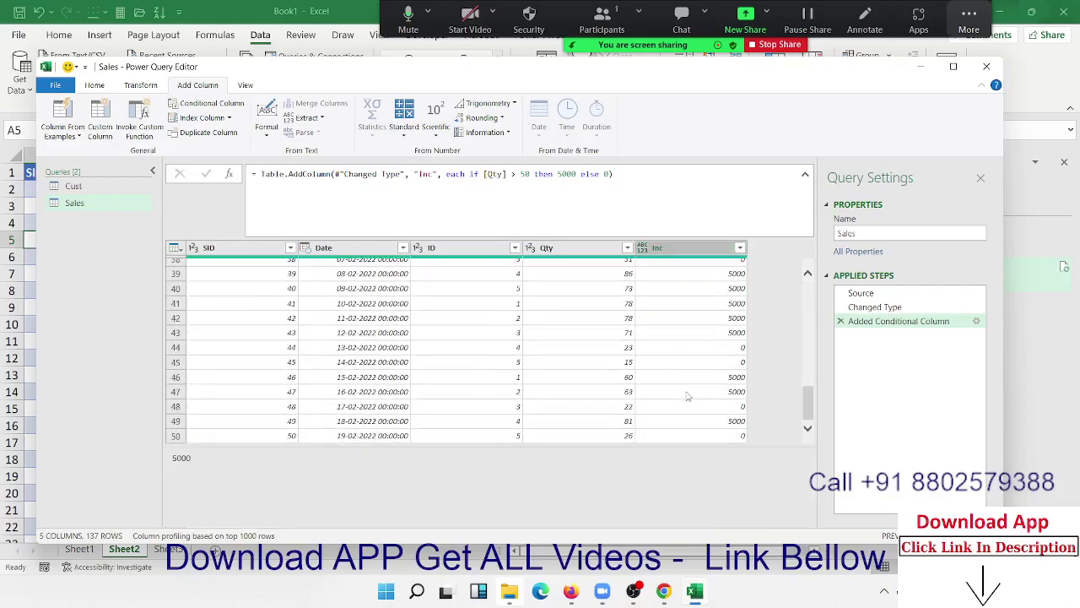
pyautogui.scroll(10, 688, 396)
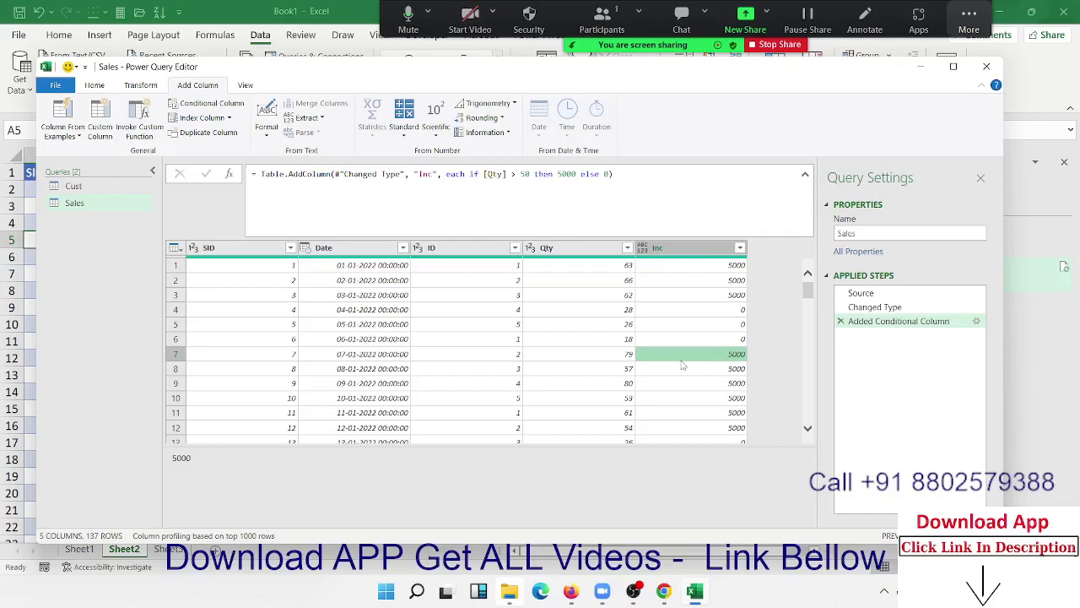
# Step: Start a conditional column named Add_inc testing Qty is greater than or equal to 50
pyautogui.click(216, 106)
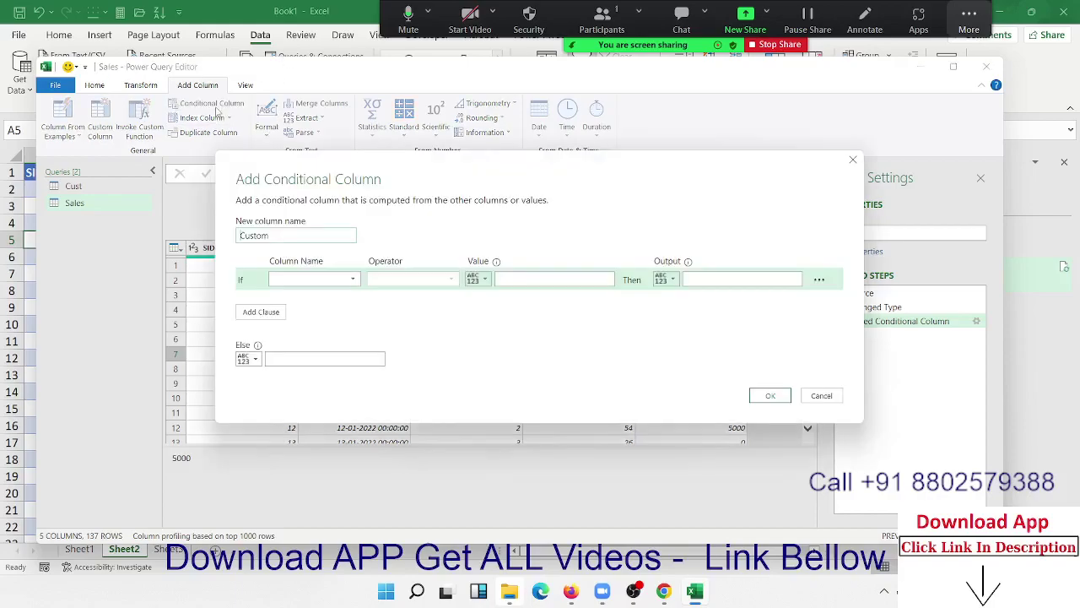
pyautogui.moveTo(363, 171)
pyautogui.mouseDown()
pyautogui.moveTo(353, 368)
pyautogui.moveTo(296, 277)
pyautogui.mouseUp()
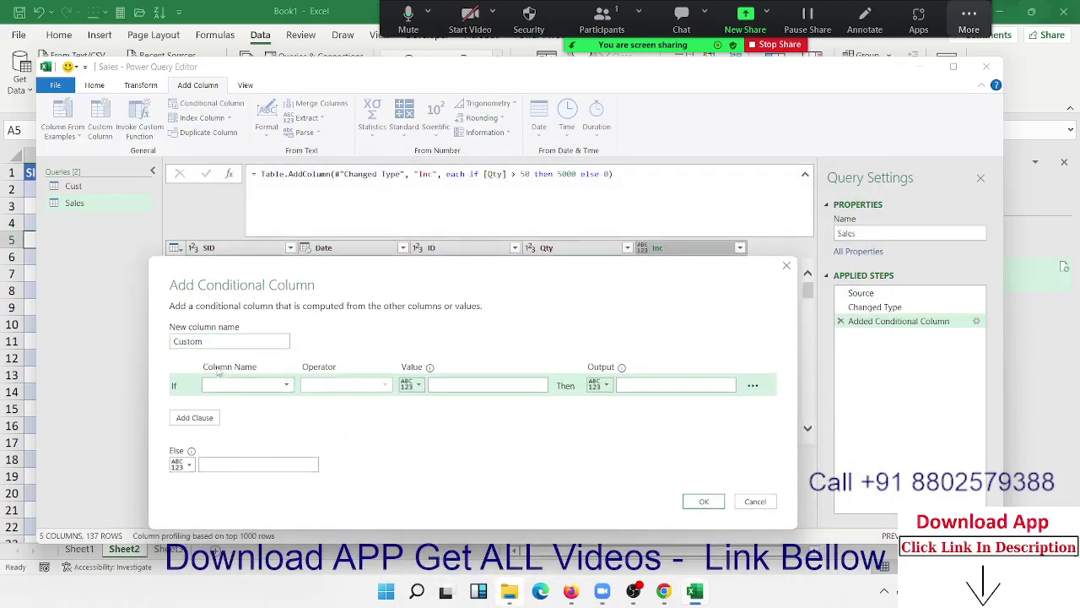
pyautogui.doubleClick(187, 341)
pyautogui.write('Add_inc')
pyautogui.click(241, 384)
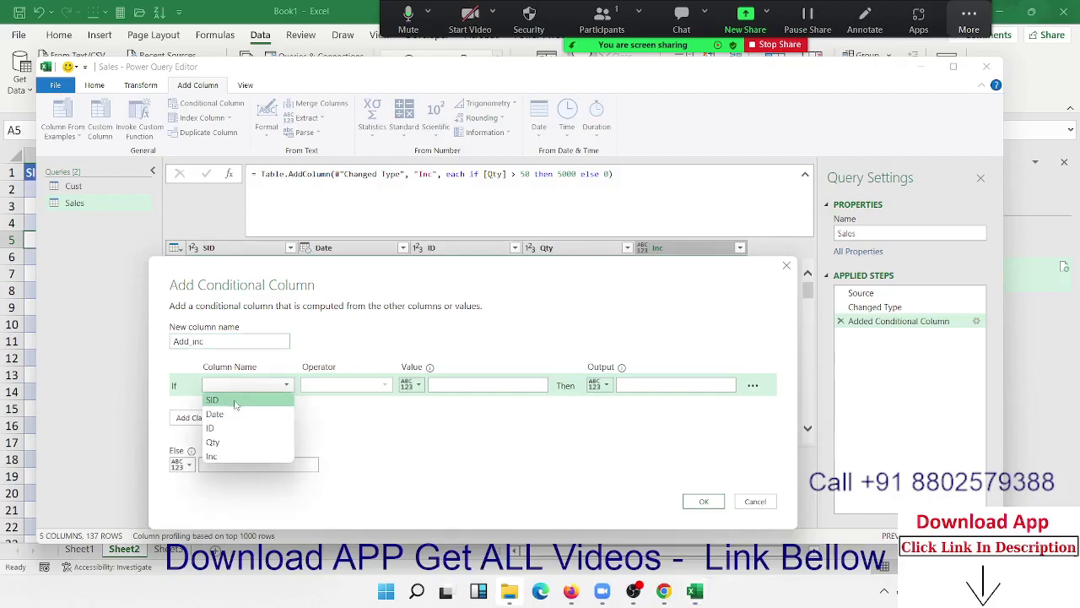
pyautogui.click(226, 442)
pyautogui.click(314, 388)
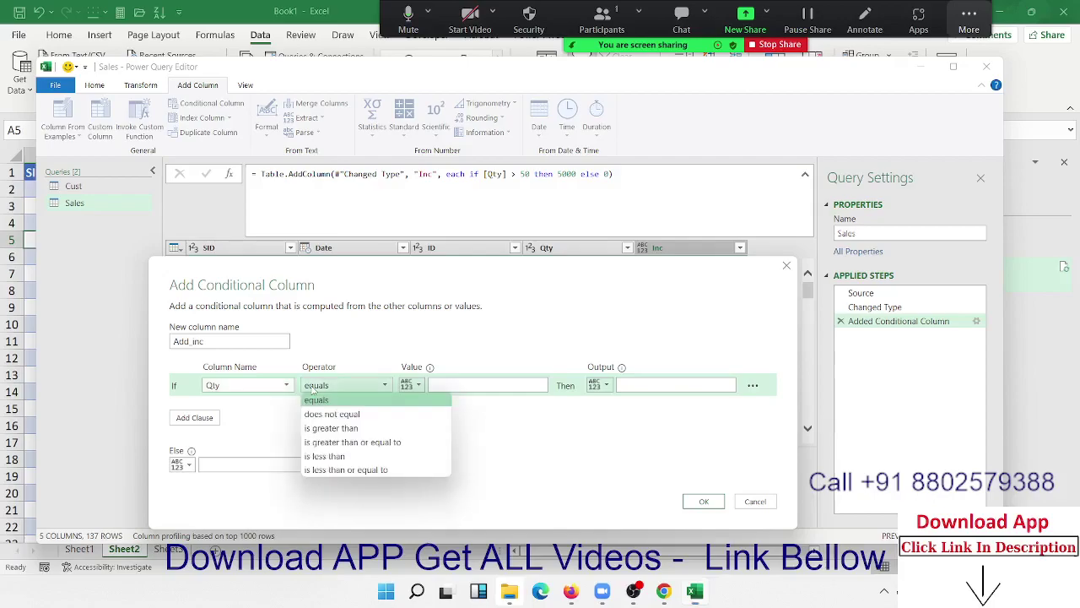
pyautogui.click(330, 442)
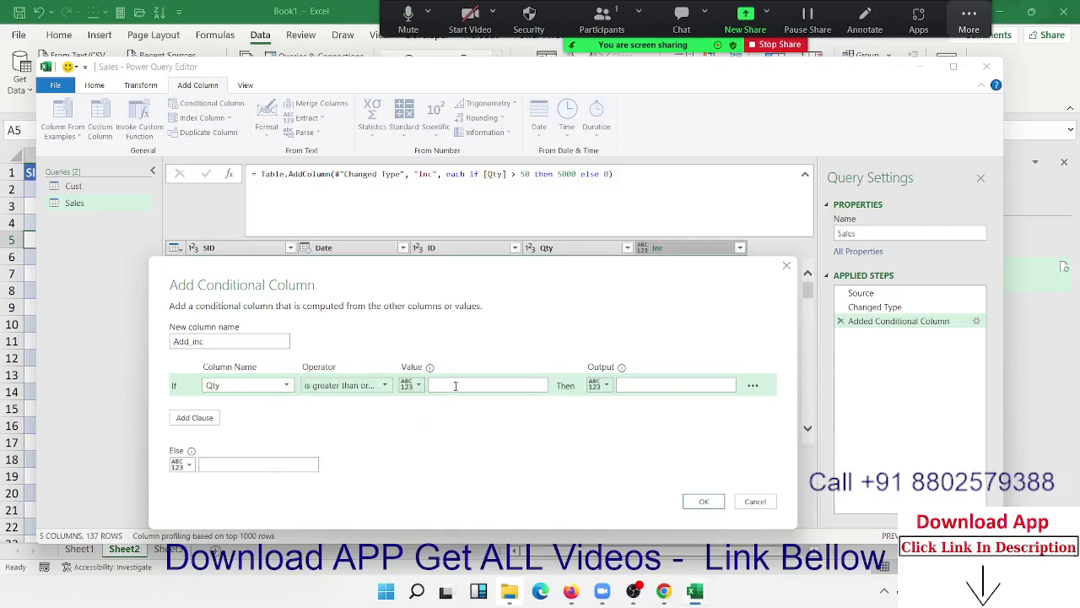
pyautogui.click(457, 381)
pyautogui.write('50')
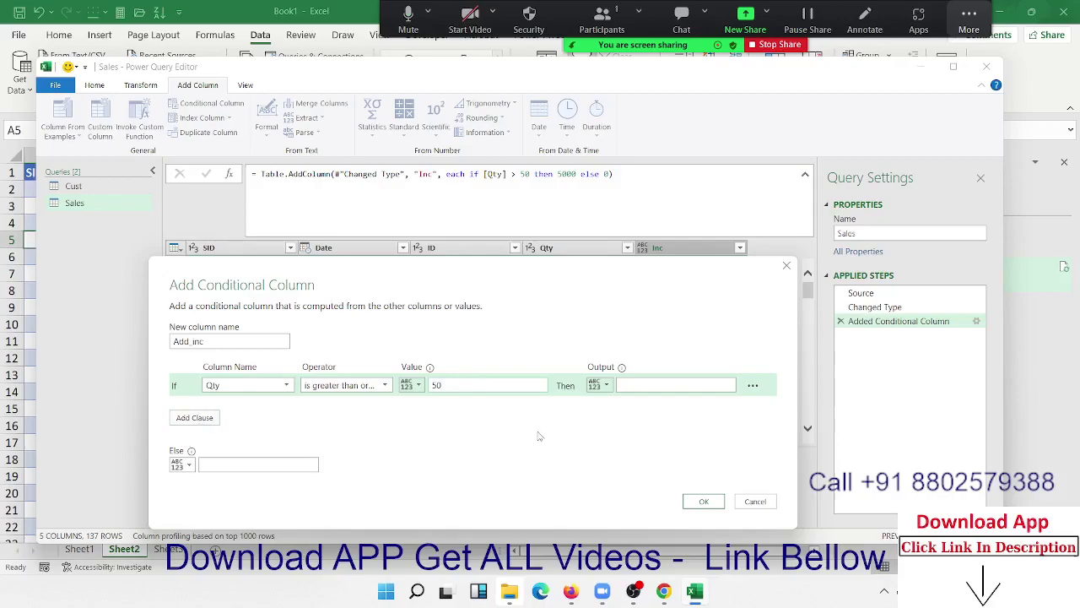
# Step: Add a second clause and change the first condition to Qty less than 50 returning 0
pyautogui.click(196, 418)
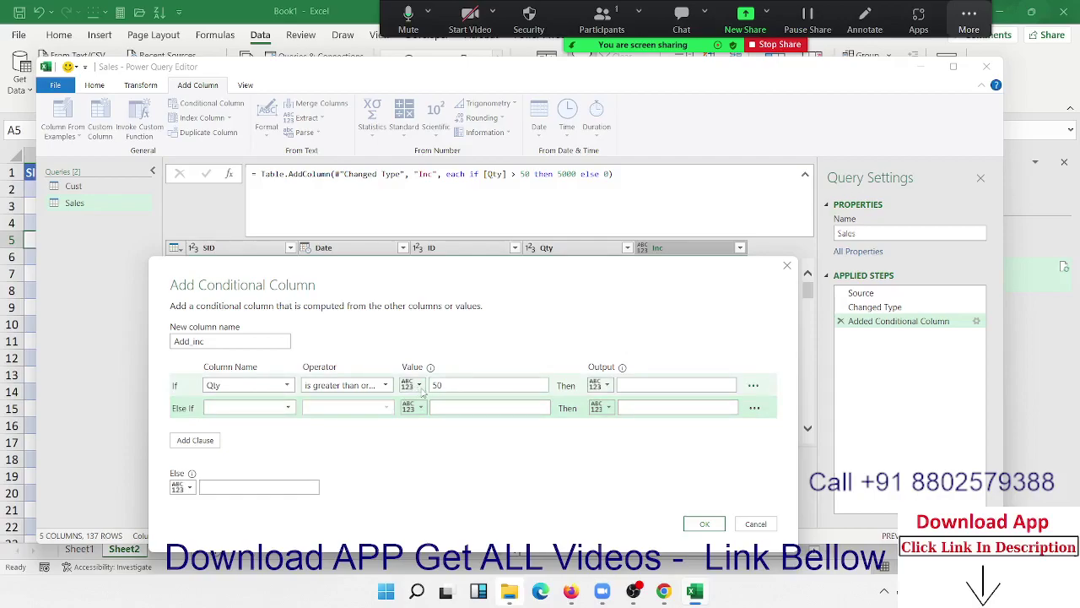
pyautogui.click(384, 385)
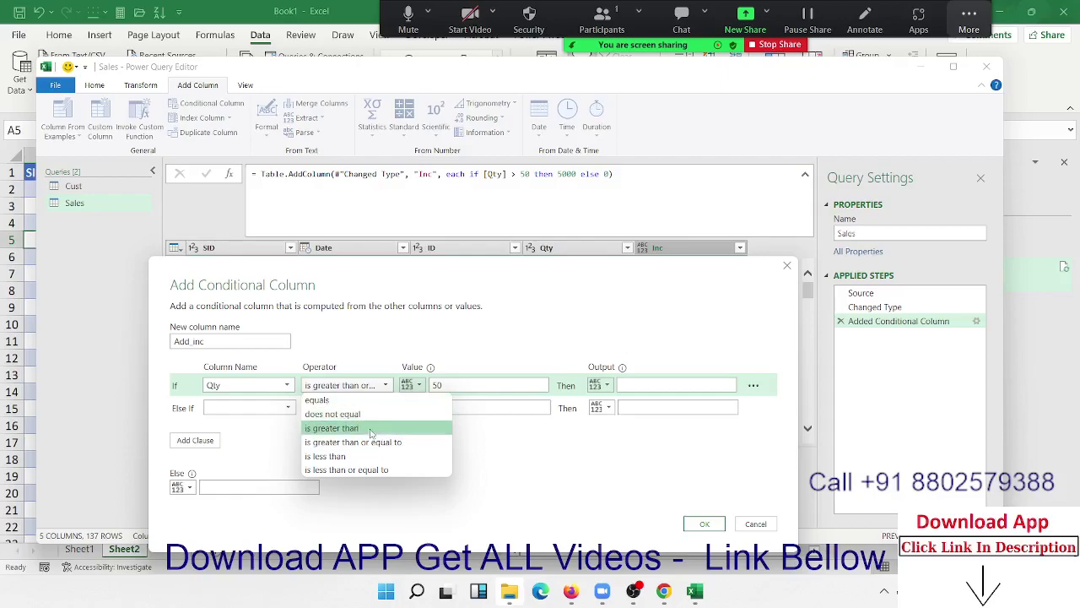
pyautogui.click(346, 455)
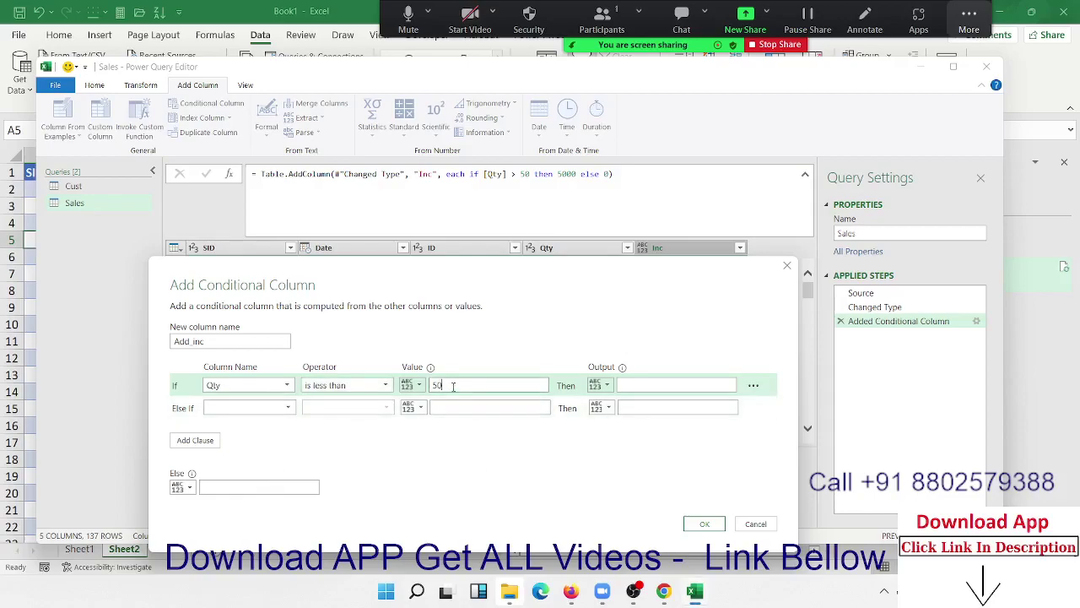
pyautogui.click(643, 385)
pyautogui.write('0')
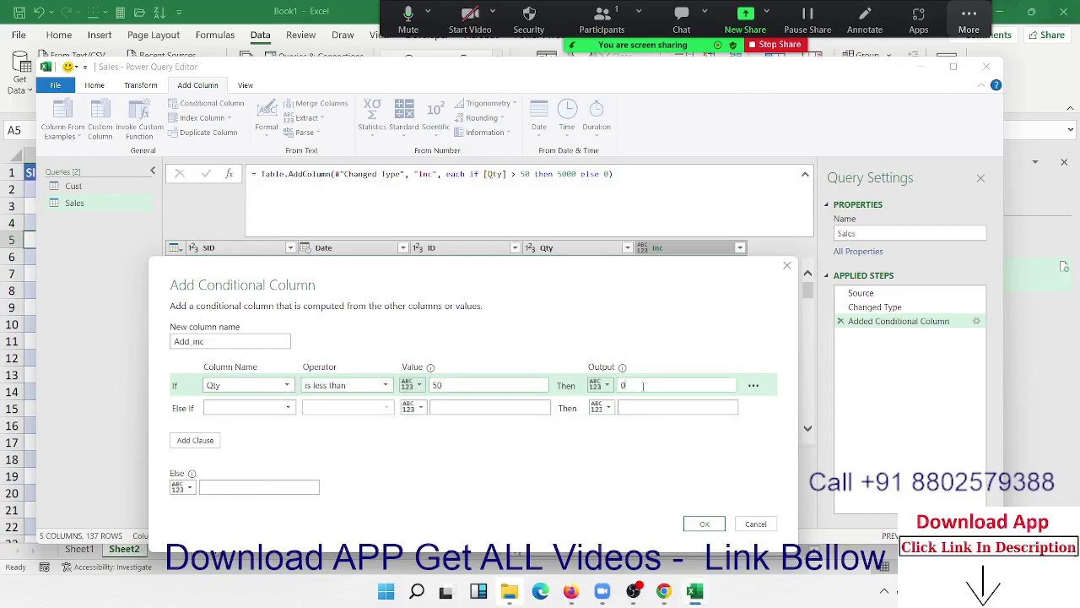
# Step: Add Else If Qty less than 80 then 800, Else 0, and create the Add_inc column
pyautogui.click(247, 407)
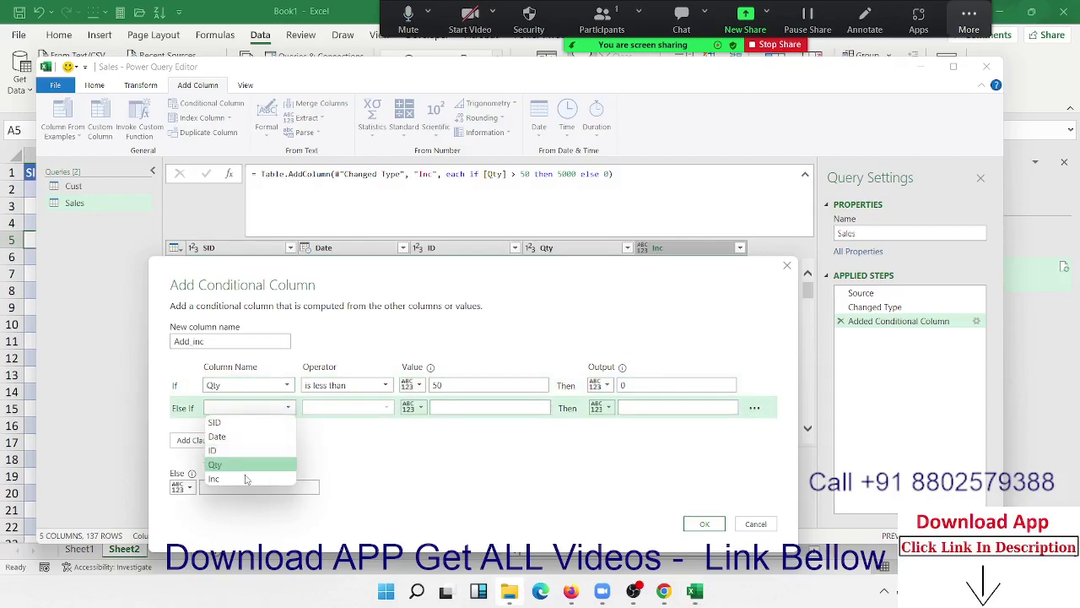
pyautogui.click(249, 469)
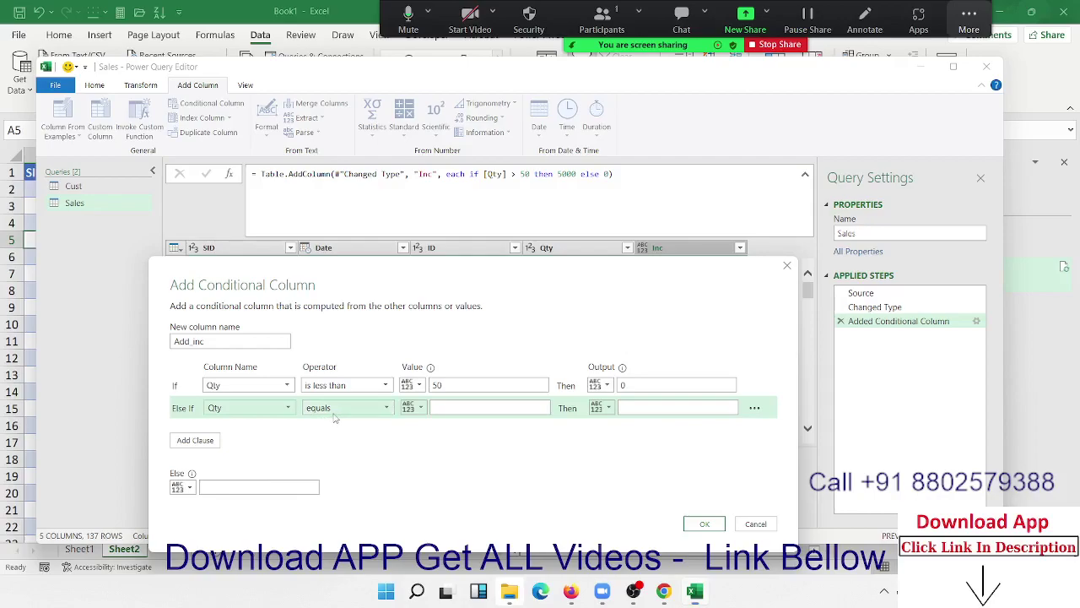
pyautogui.click(334, 411)
pyautogui.click(341, 476)
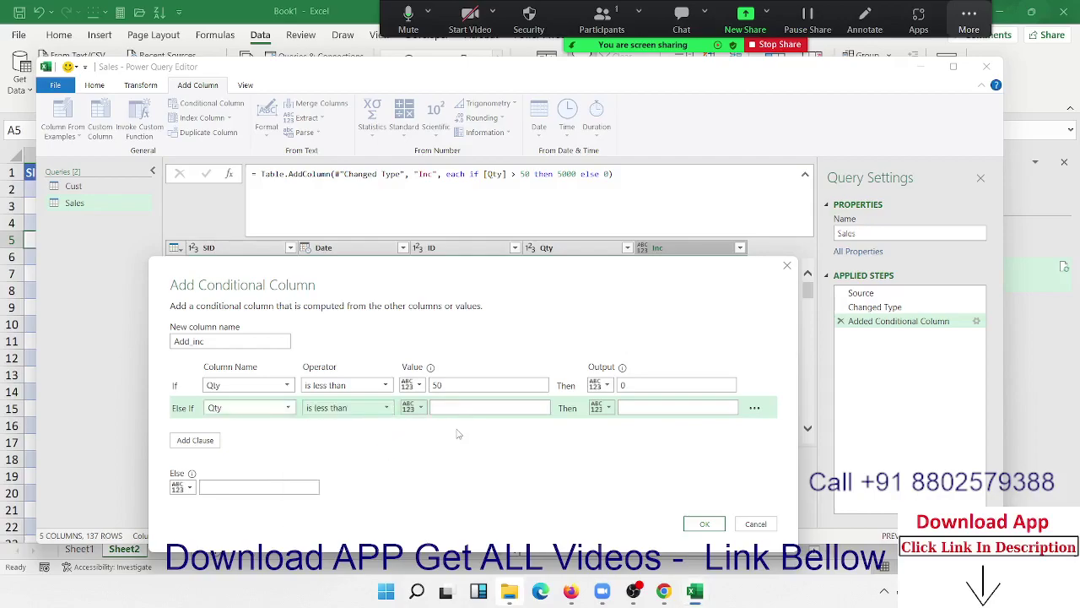
pyautogui.click(457, 409)
pyautogui.write('80')
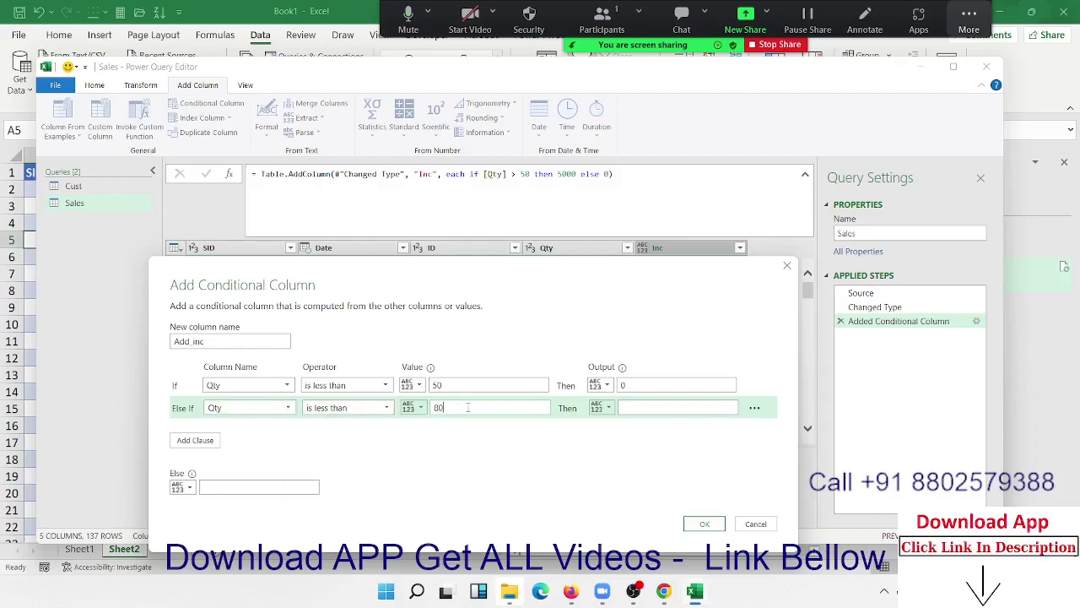
pyautogui.click(722, 410)
pyautogui.write('800')
pyautogui.click(481, 385)
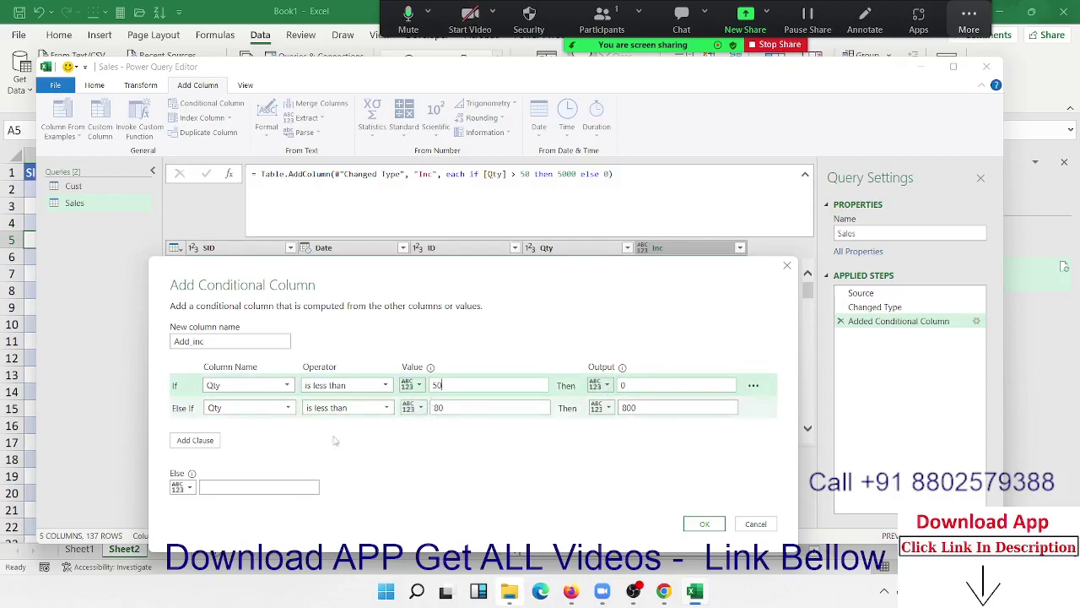
pyautogui.click(264, 488)
pyautogui.write('0')
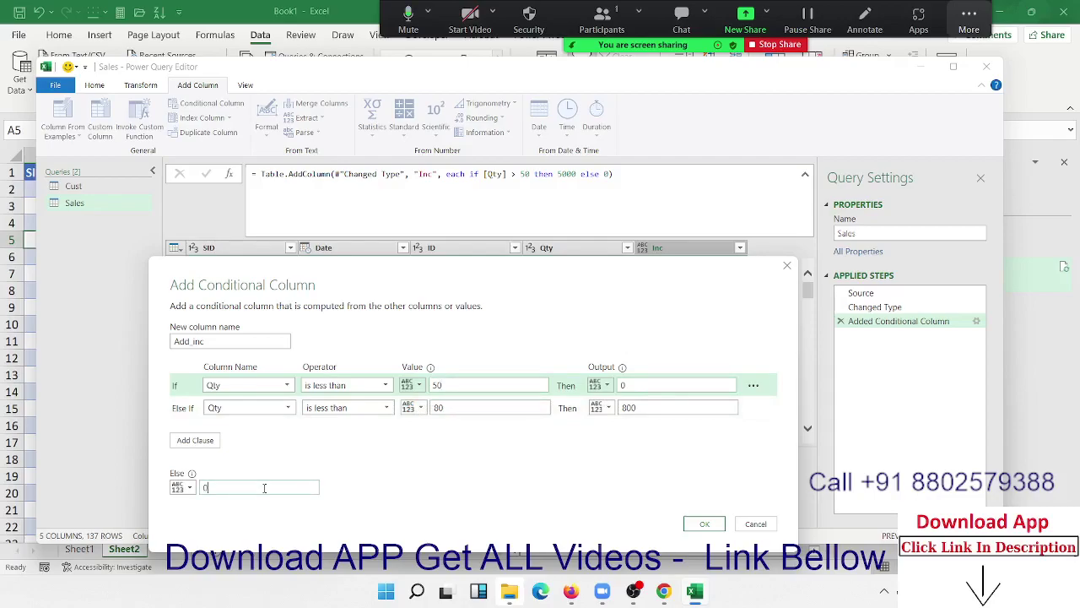
pyautogui.click(704, 523)
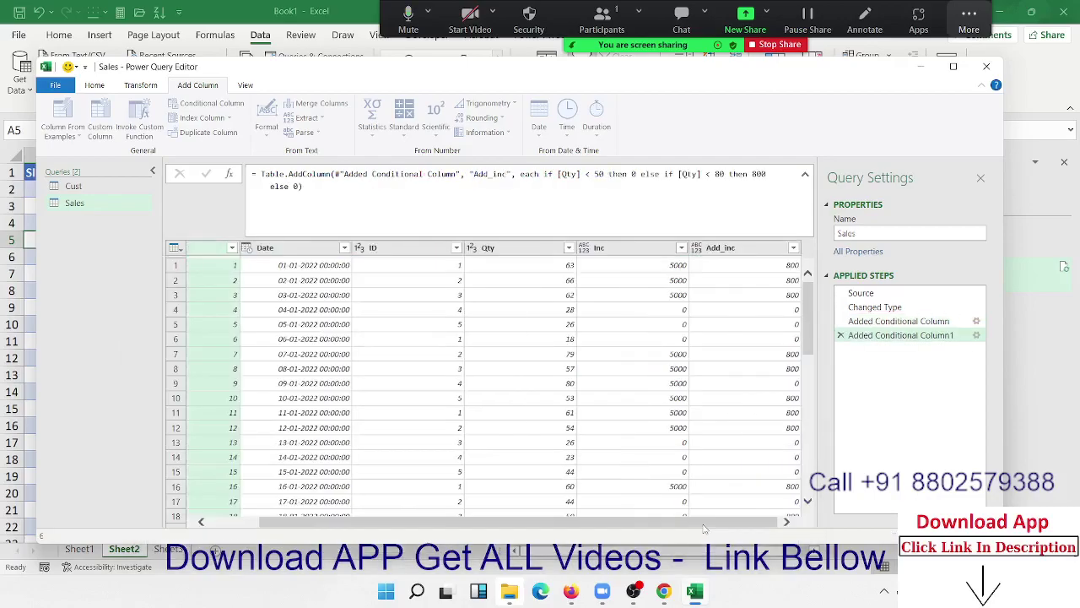
# Step: Check the Add_inc and Qty values, then add an Index column numbered from 0
pyautogui.click(766, 285)
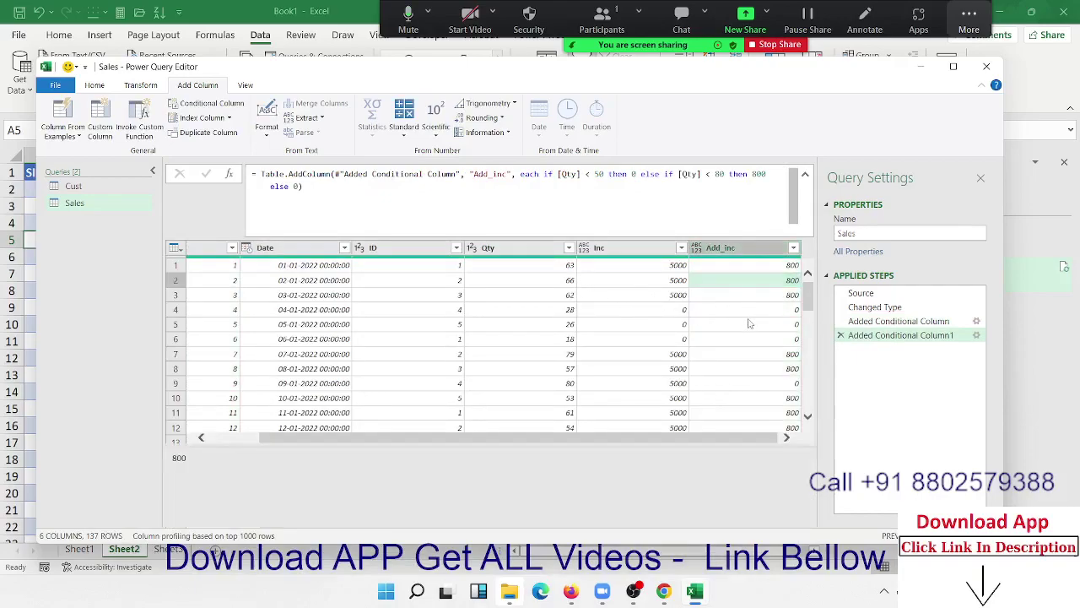
pyautogui.click(752, 300)
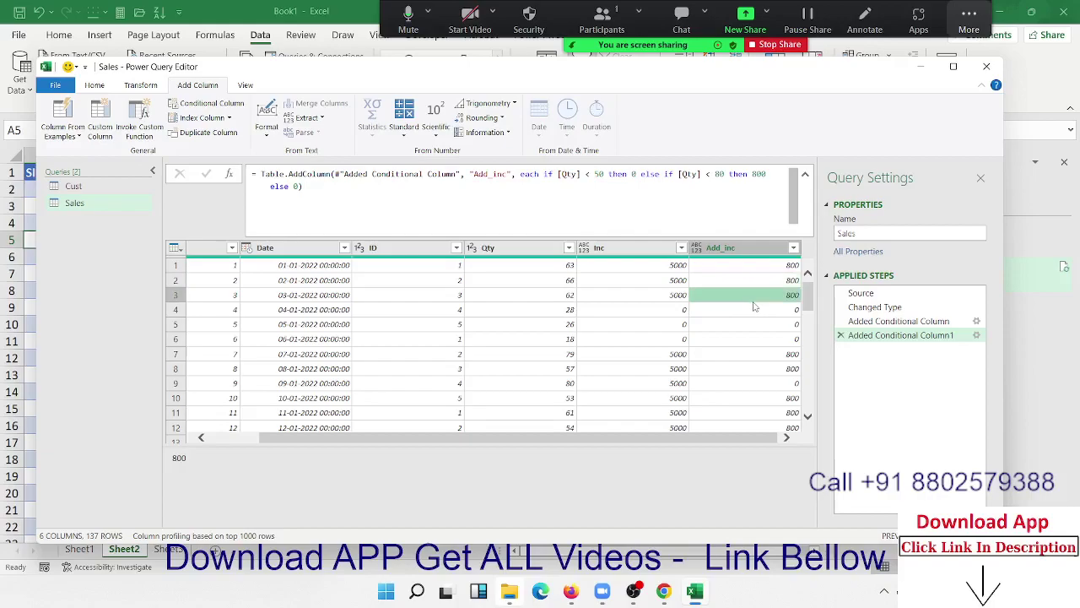
pyautogui.click(567, 310)
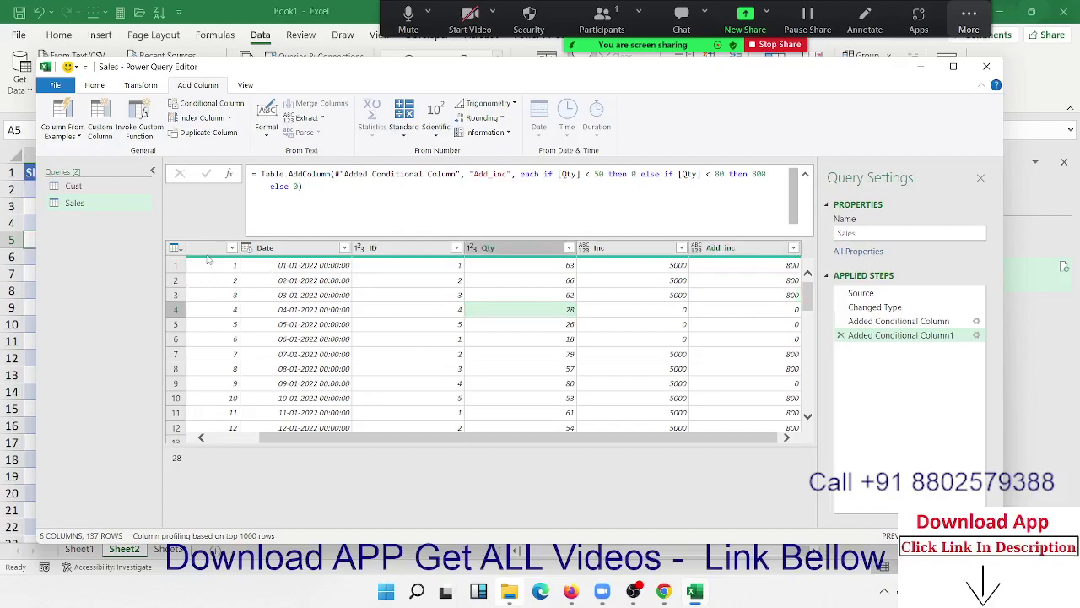
pyautogui.click(214, 252)
pyautogui.write('SID')
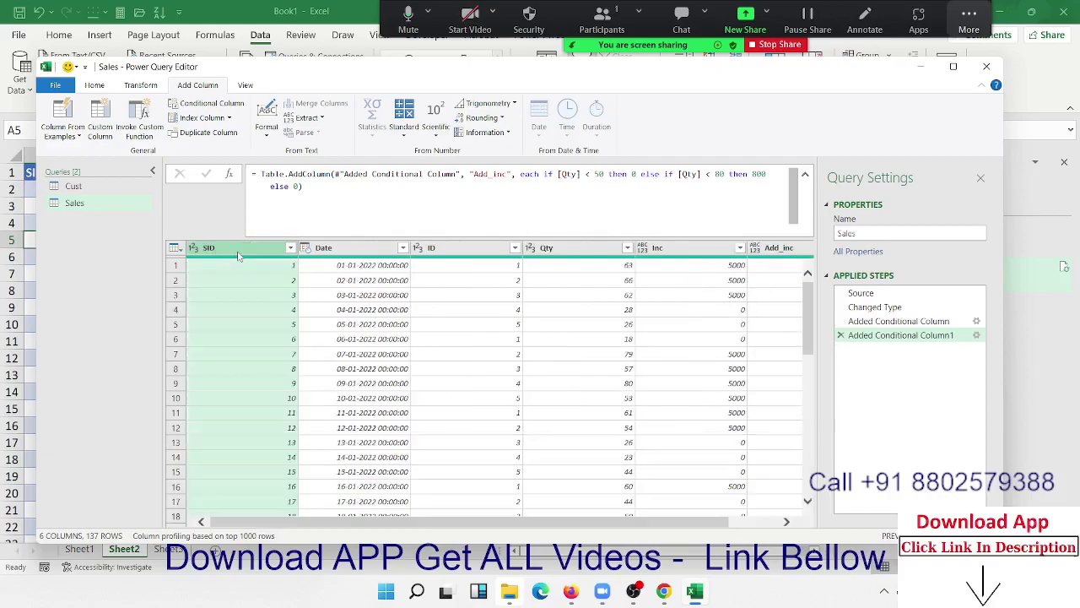
pyautogui.click(209, 119)
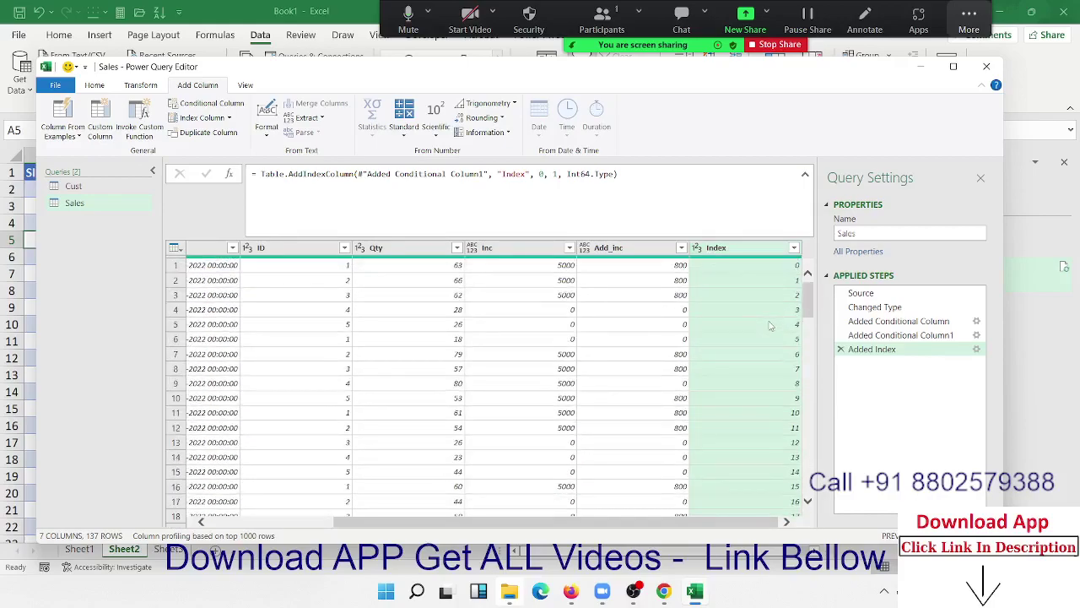
# Step: Add a custom index column Index.1 starting at 5000 with increment 1
pyautogui.click(229, 118)
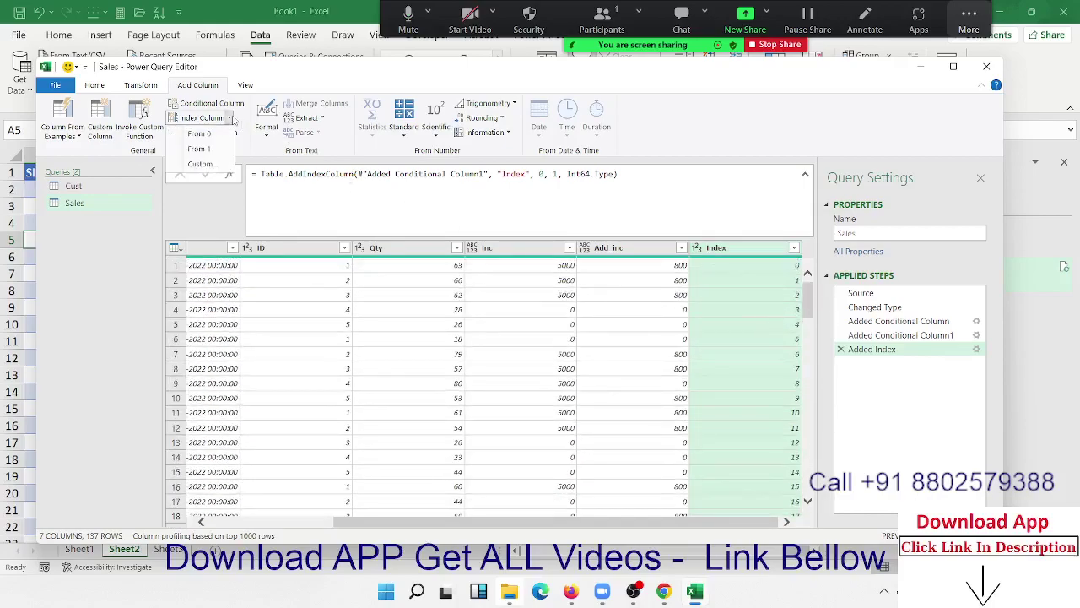
pyautogui.click(223, 158)
pyautogui.write('5000')
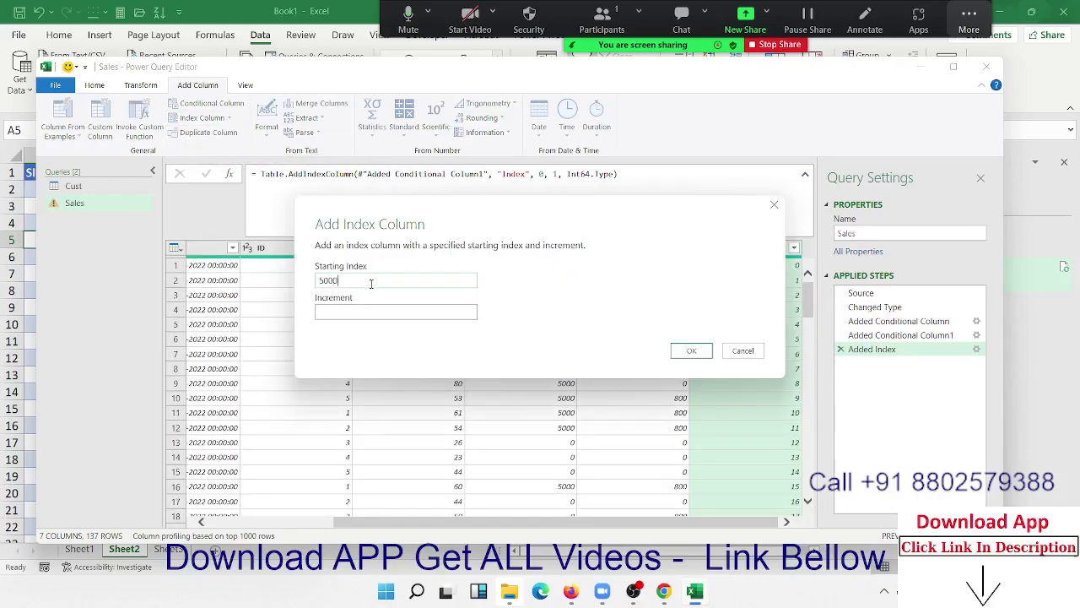
pyautogui.click(371, 310)
pyautogui.click(692, 350)
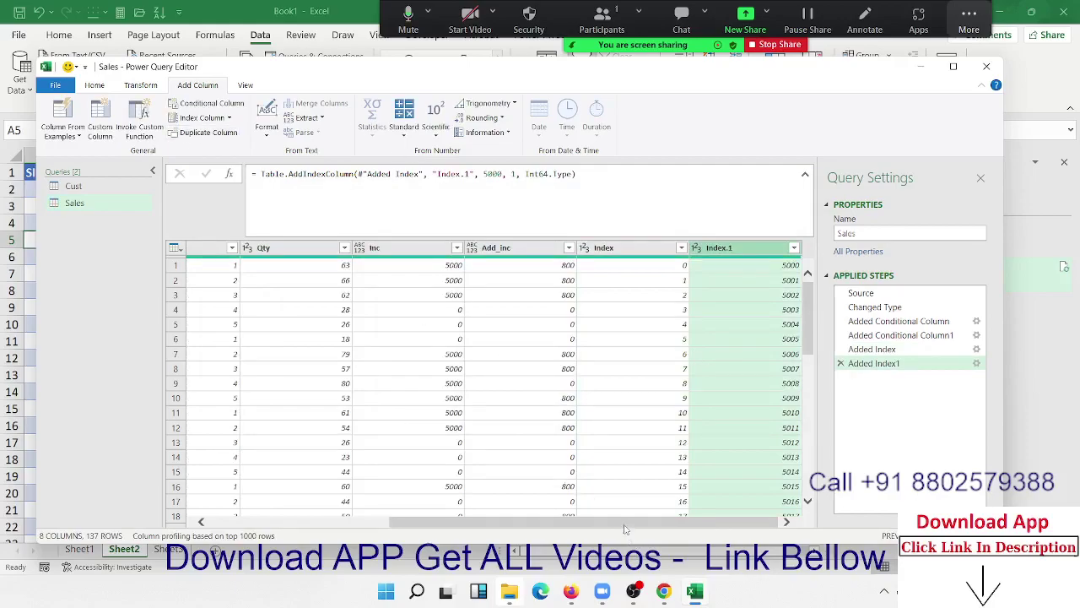
pyautogui.moveTo(628, 521); pyautogui.dragTo(450, 521)
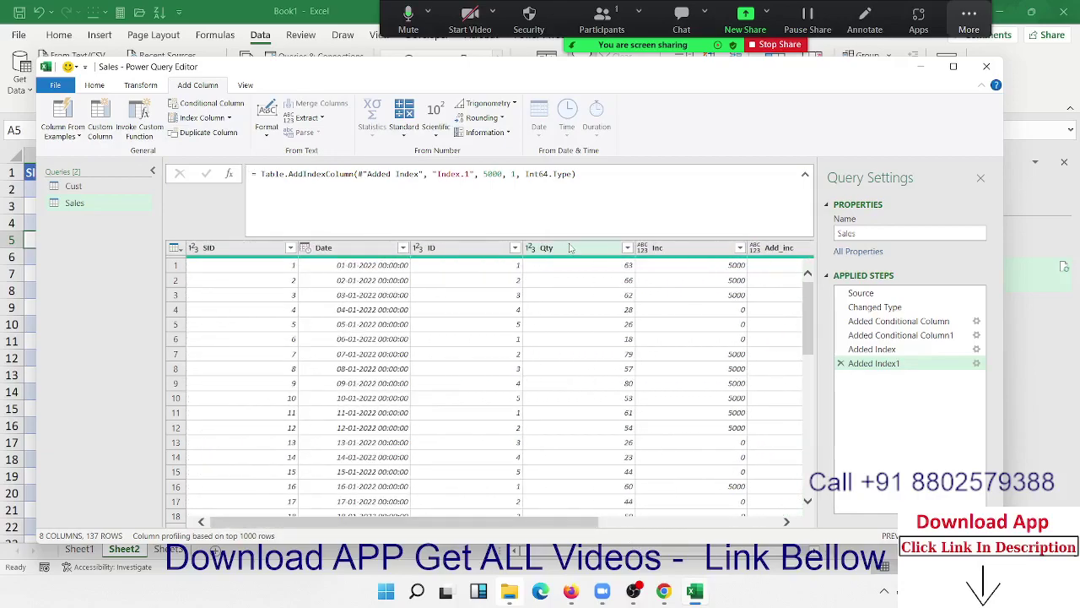
# Step: Duplicate the Qty column into Qty - Copy, then look over the number check options
pyautogui.click(569, 248)
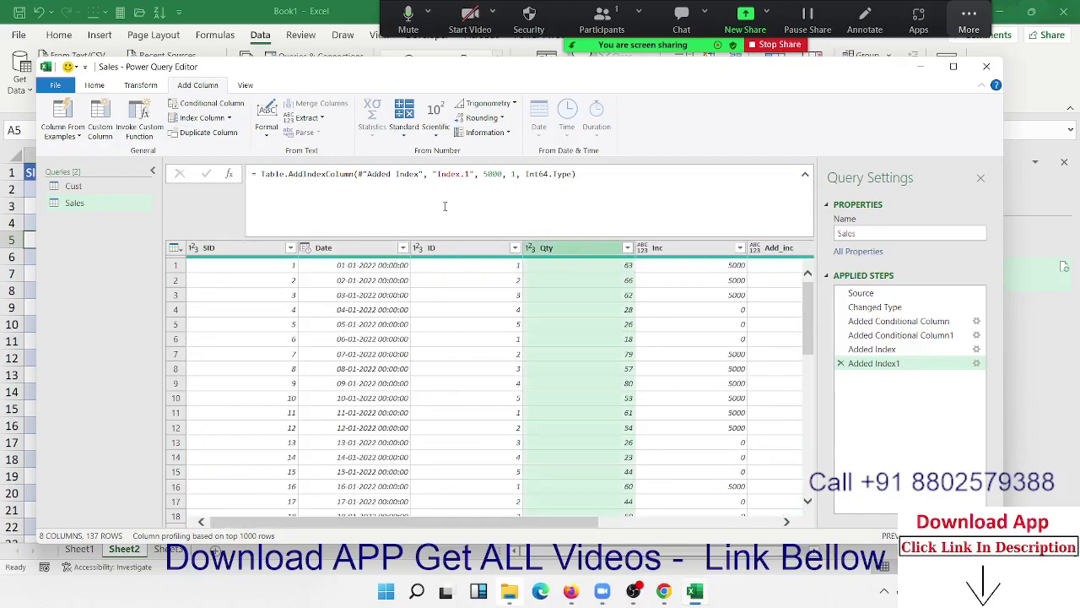
pyautogui.click(223, 137)
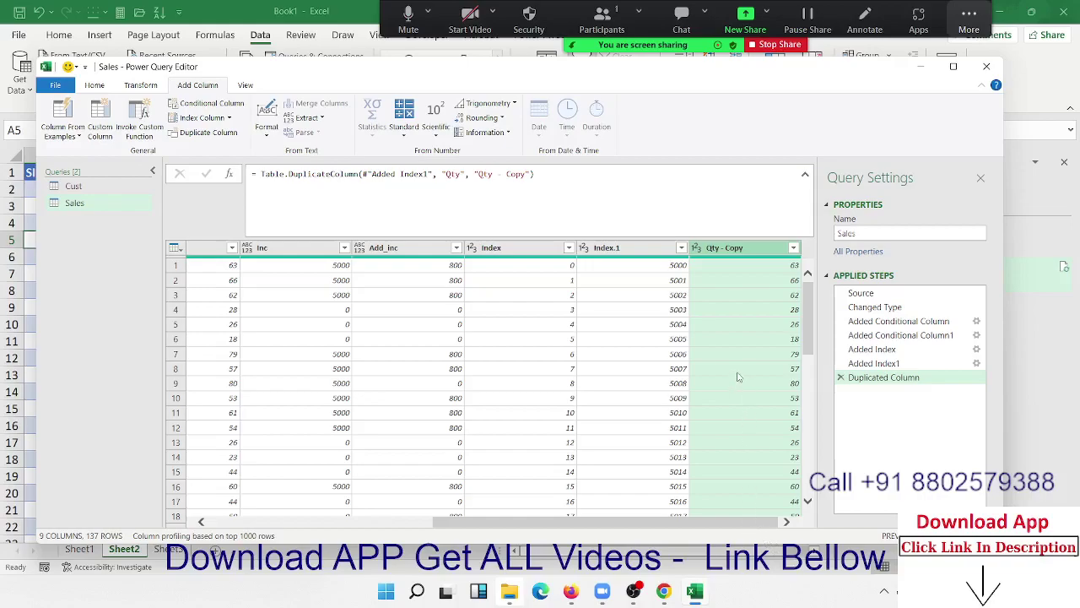
pyautogui.click(509, 133)
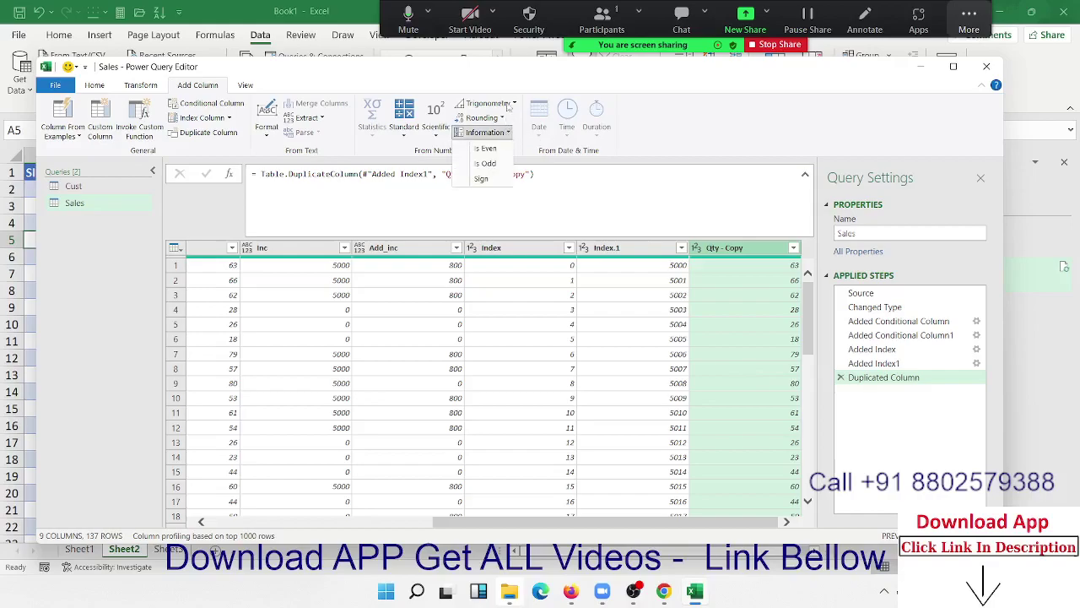
pyautogui.click(435, 139)
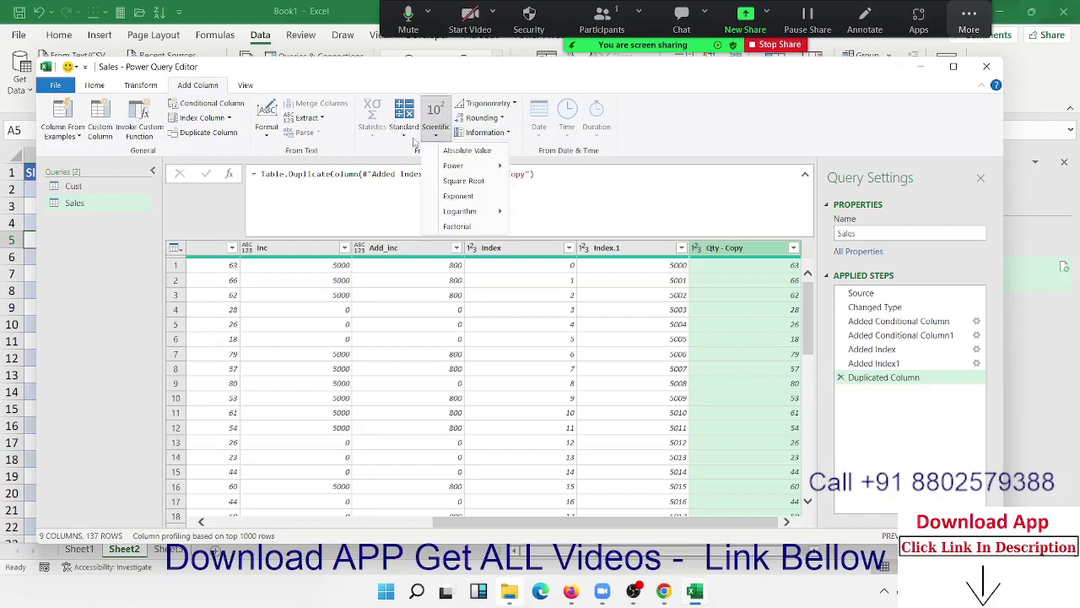
pyautogui.click(406, 136)
pyautogui.click(154, 88)
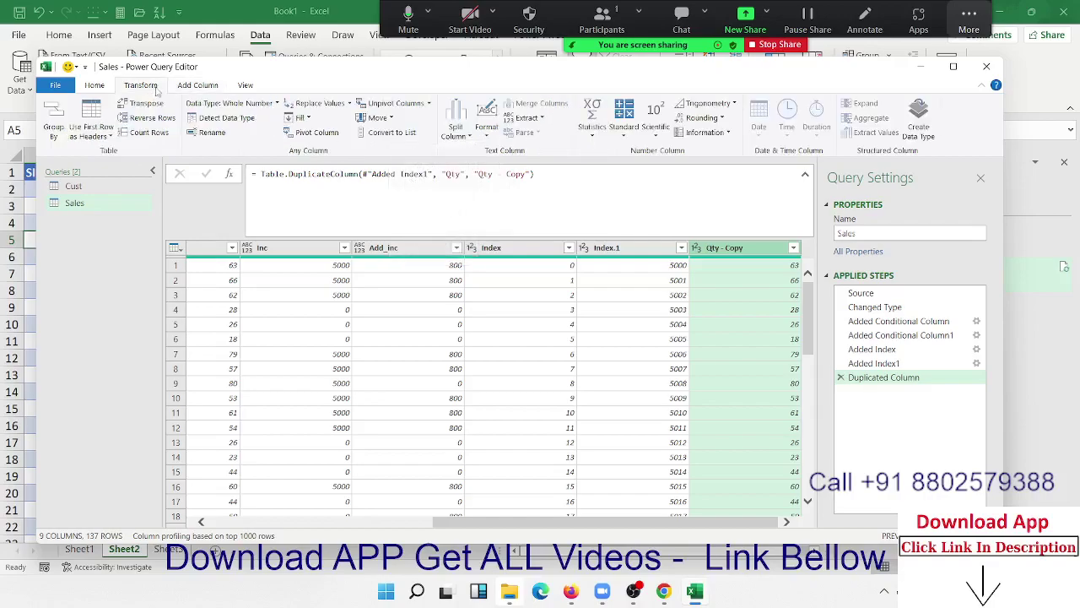
pyautogui.click(196, 86)
pyautogui.click(404, 135)
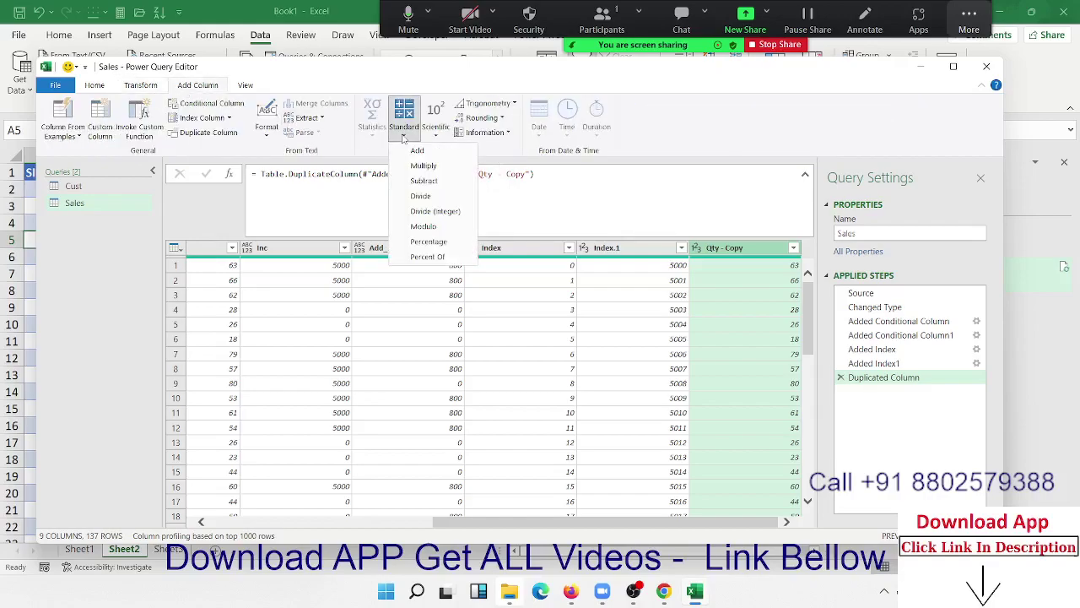
pyautogui.click(359, 156)
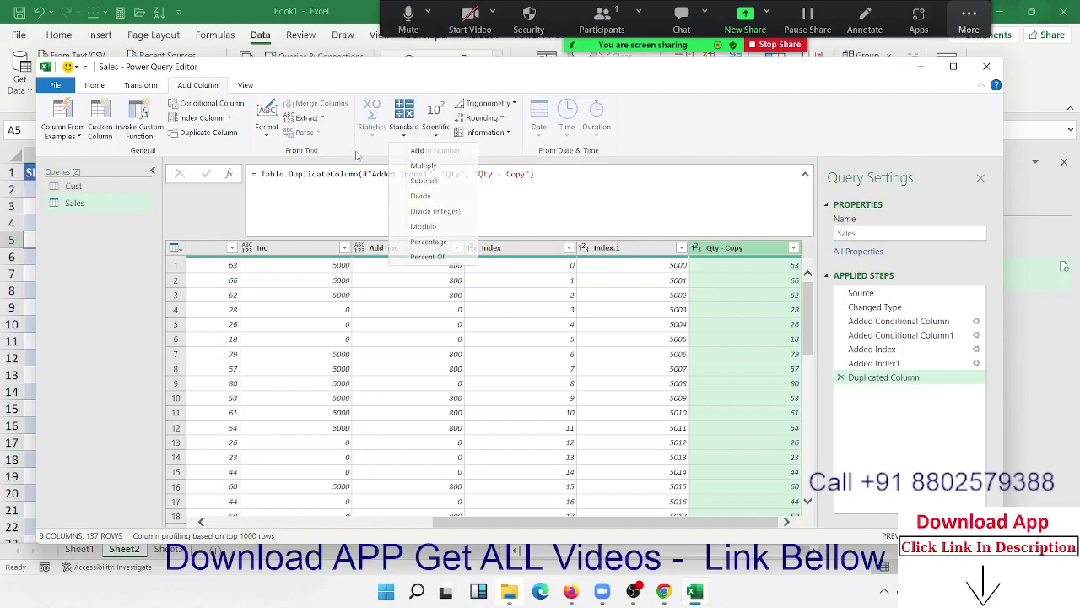
pyautogui.click(321, 118)
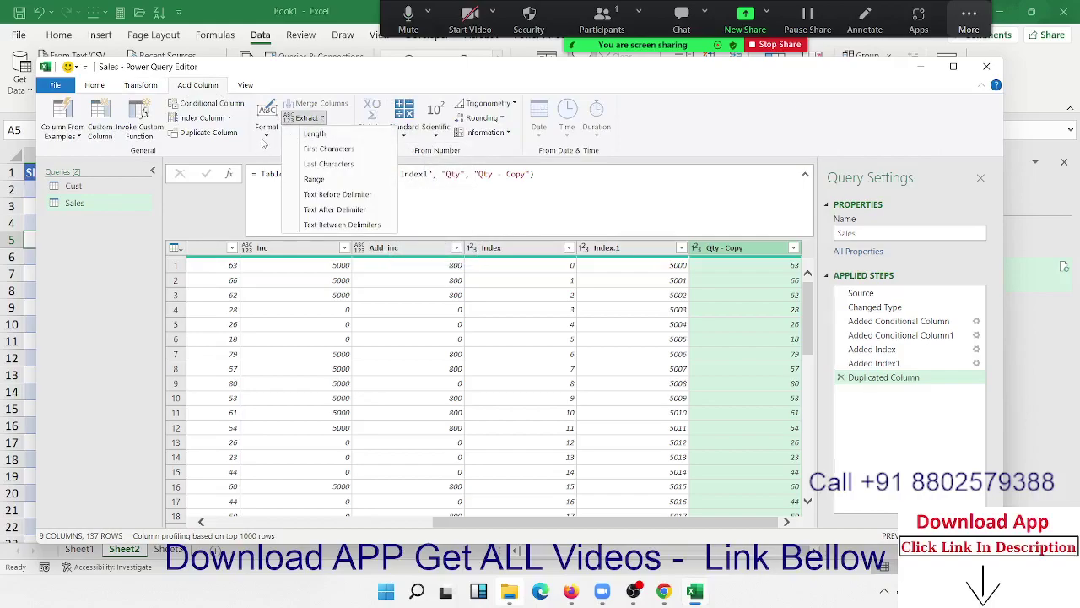
pyautogui.click(264, 141)
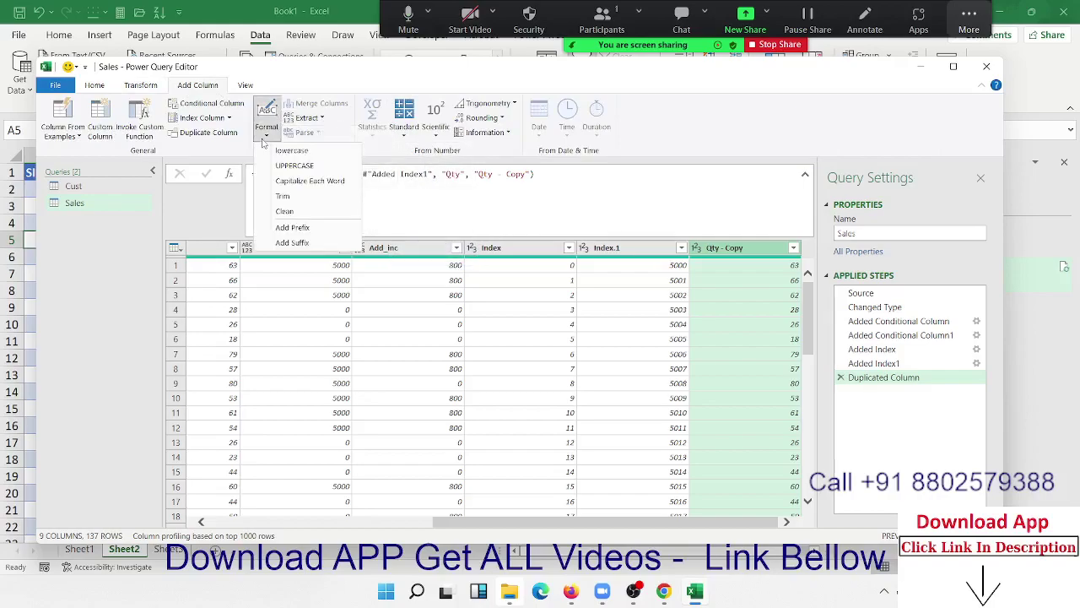
pyautogui.click(343, 123)
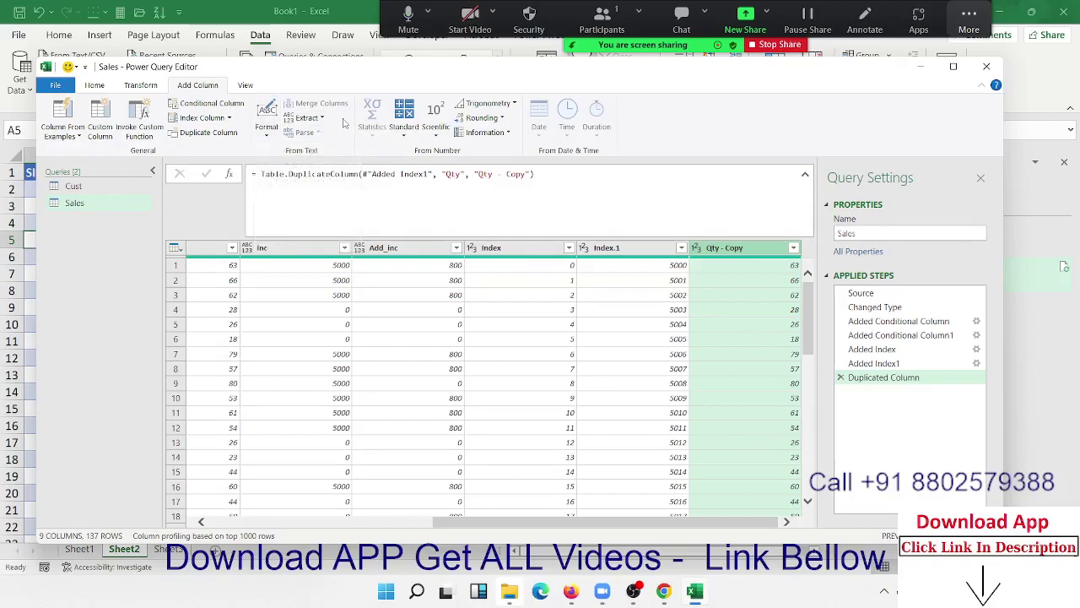